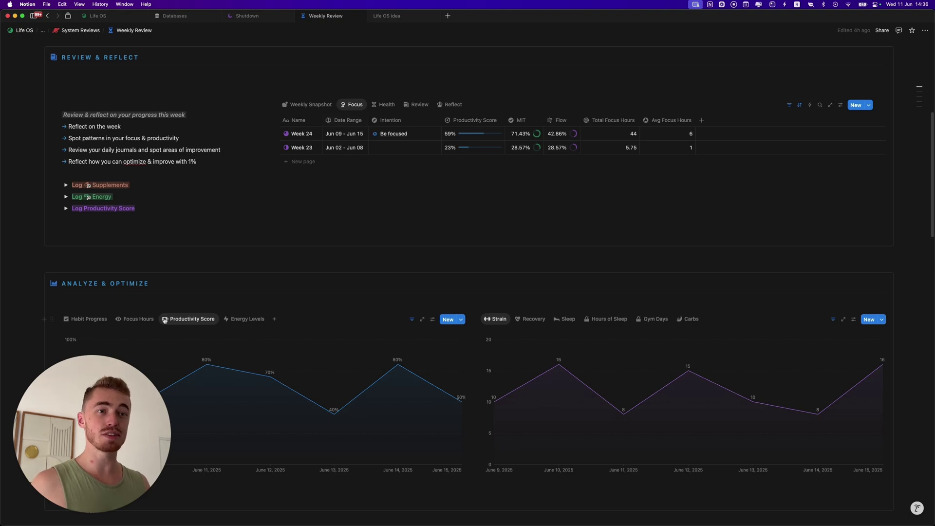
Step: Browse the Focus Hours and Productivity Score charts and the Focus and Health views of the weekly table
left_click(135, 319)
left_click(178, 320)
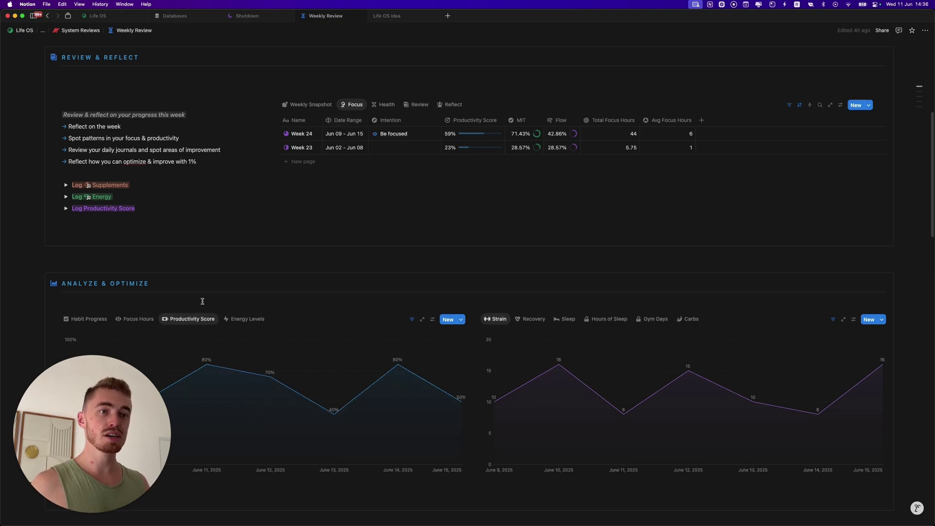
left_click(383, 106)
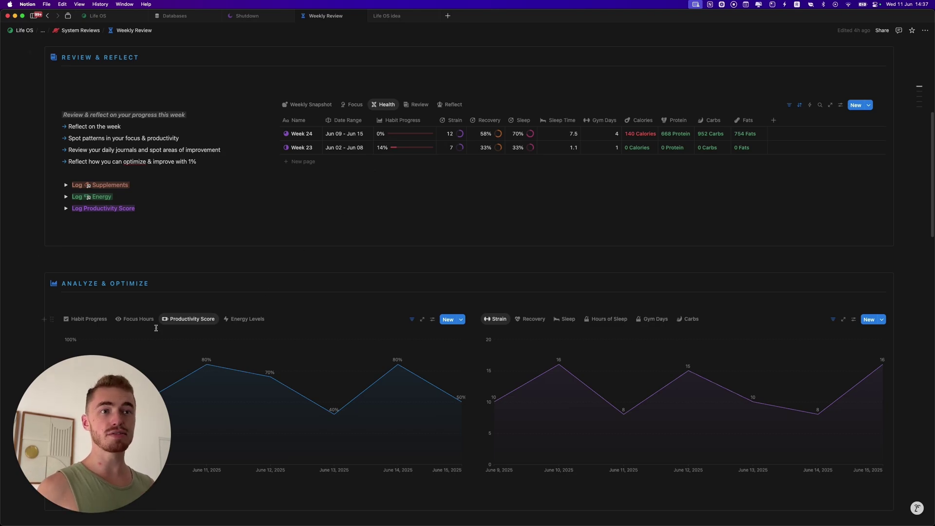
left_click(135, 319)
left_click(191, 319)
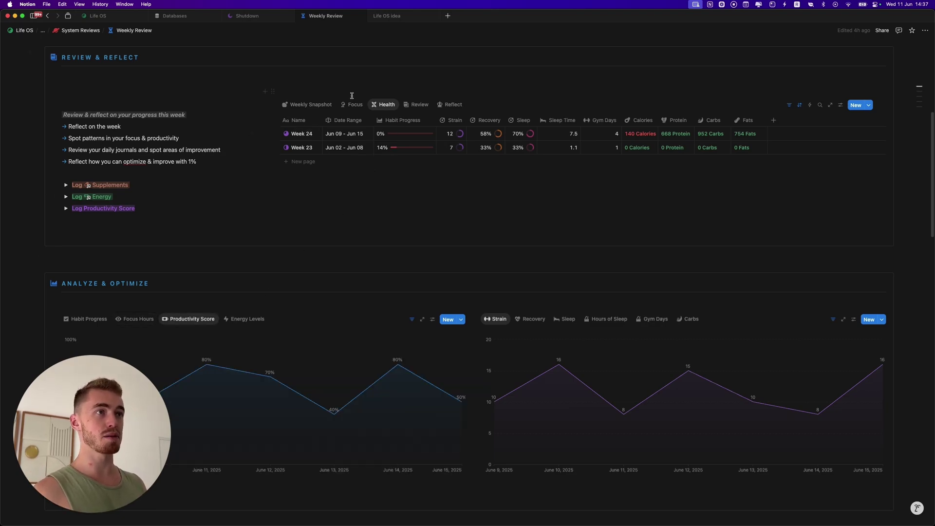
left_click(352, 104)
left_click(384, 105)
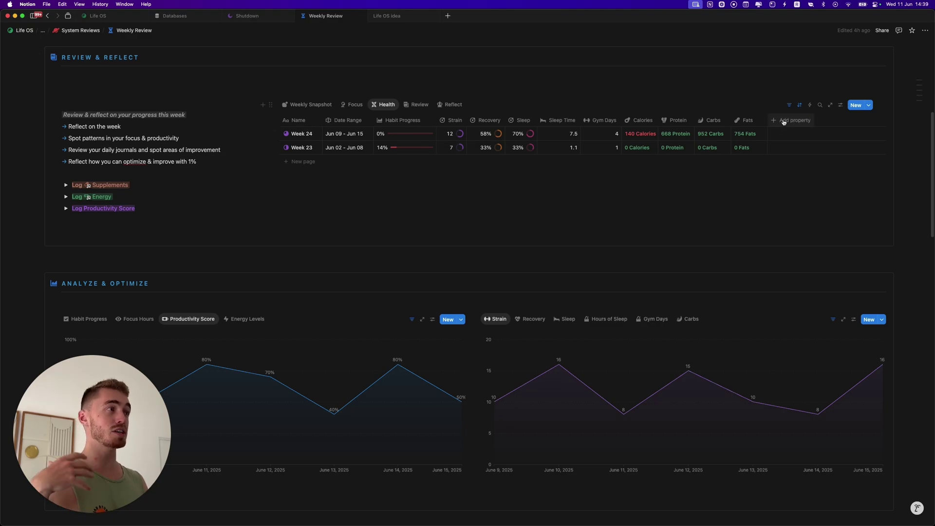
Step: Add a Select property named "form" to the Health table
left_click(783, 121)
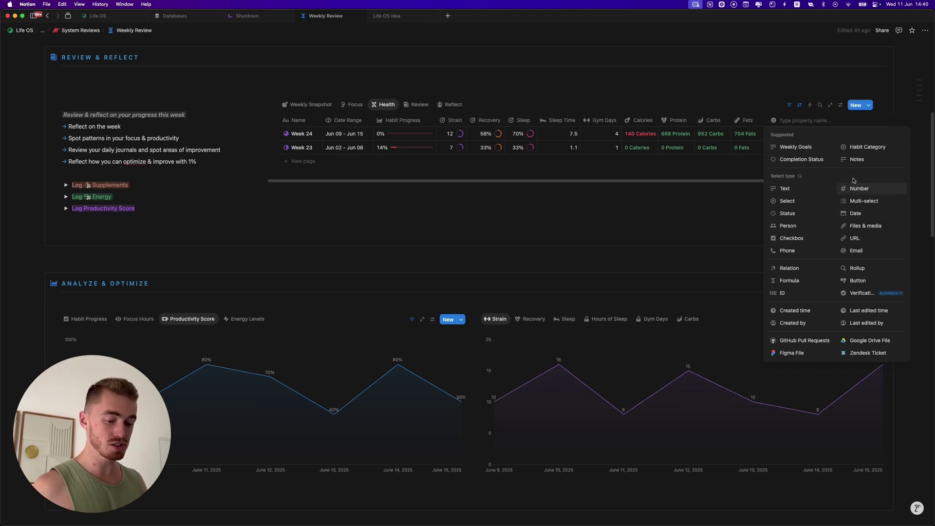
type("form")
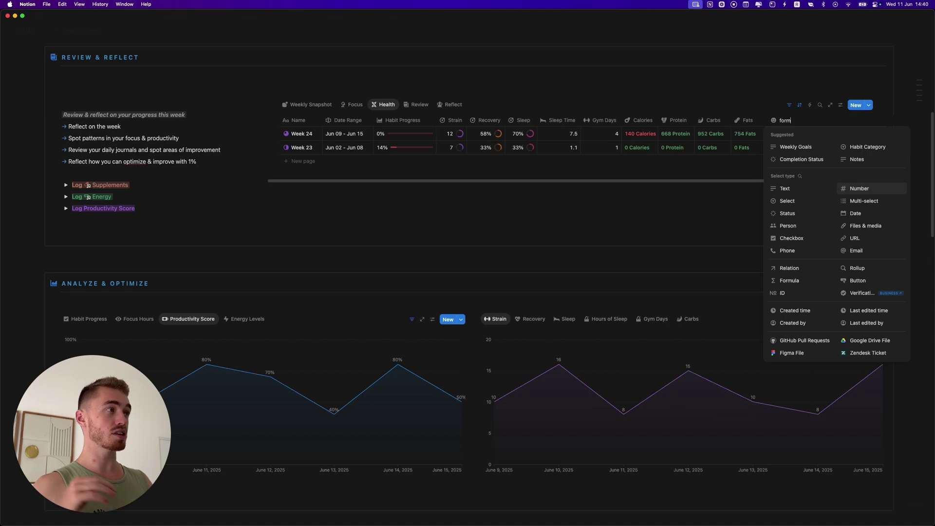
left_click(800, 176)
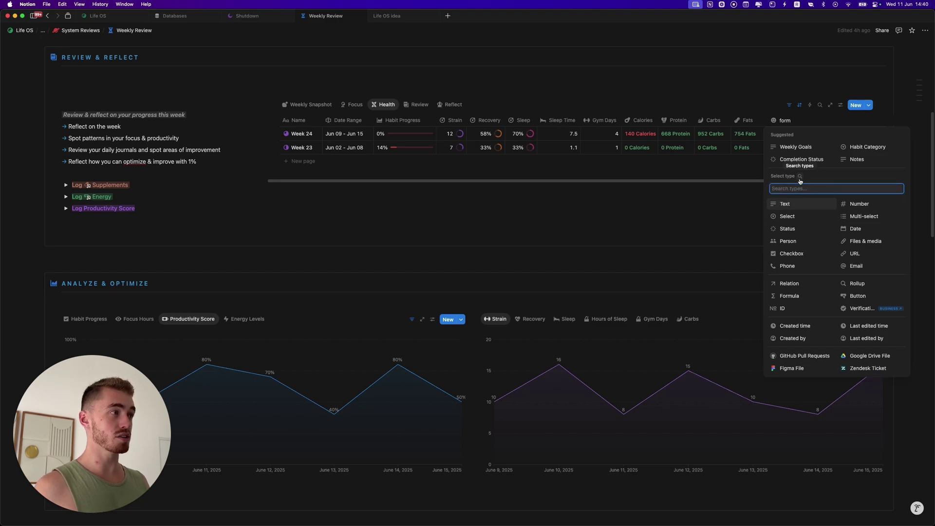
type("form")
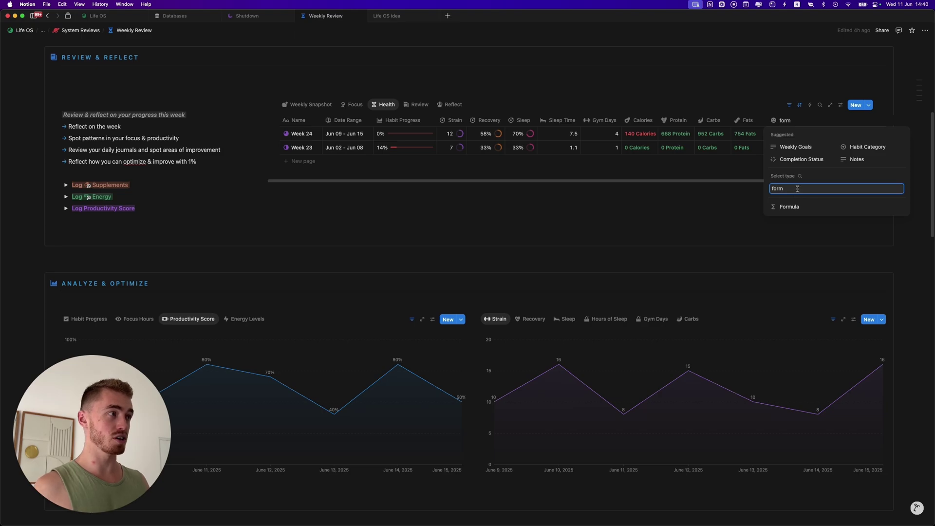
key("BackSpace")
key("BackSpace")
key("BackSpace")
key("BackSpace")
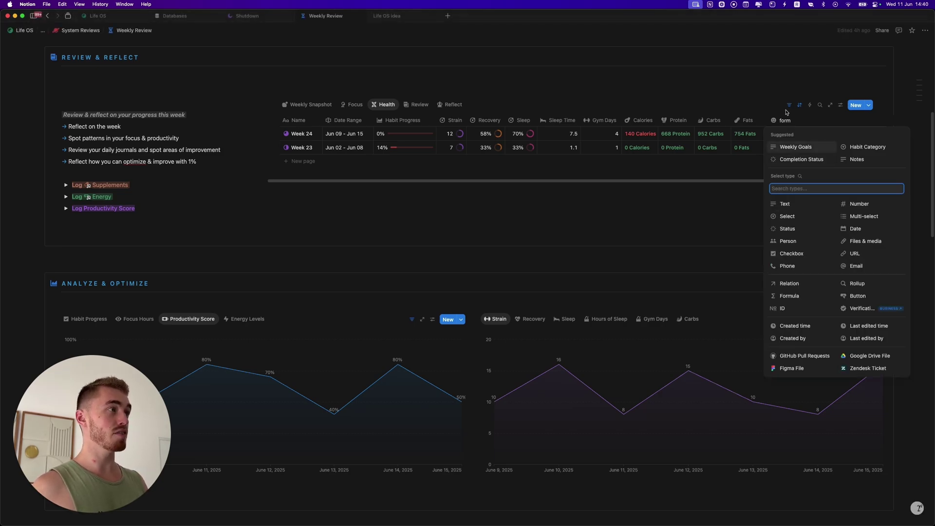
left_click(796, 217)
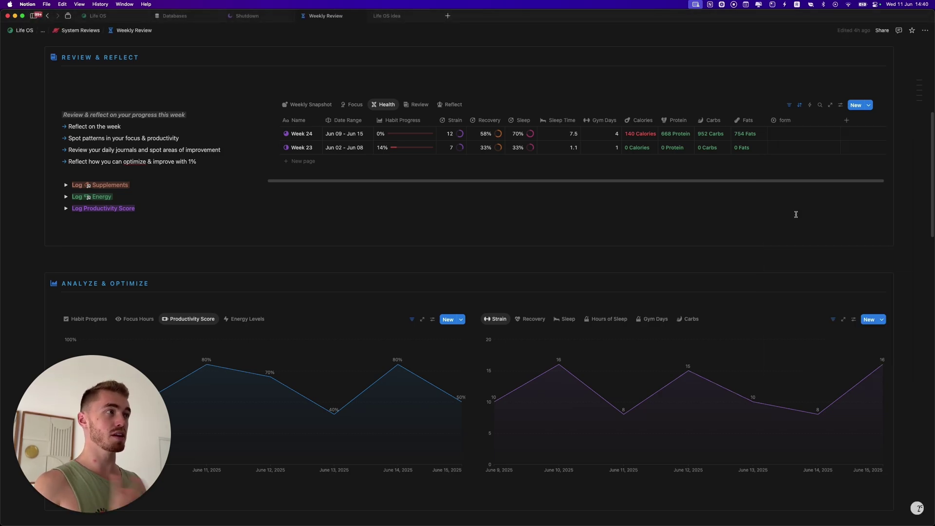
Step: Add a Number property named "name" to the Health table
left_click(861, 121)
type("name")
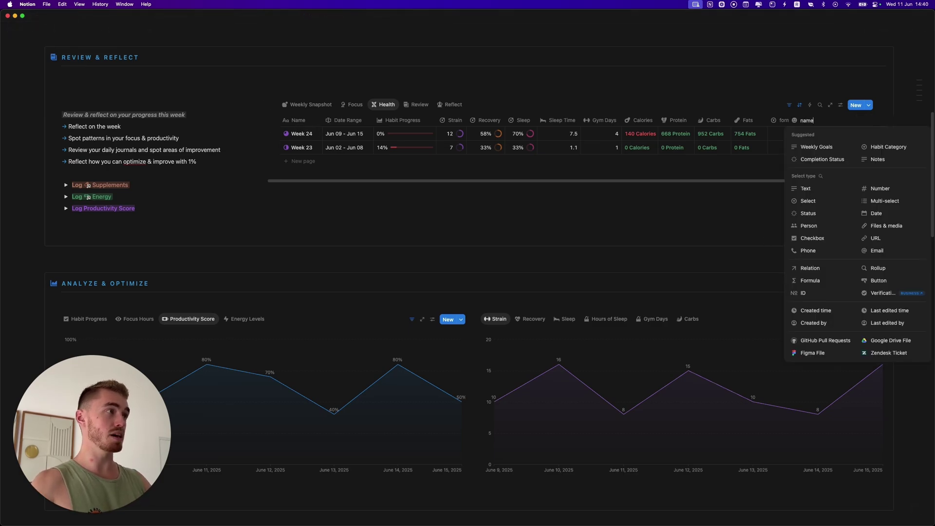
left_click(873, 190)
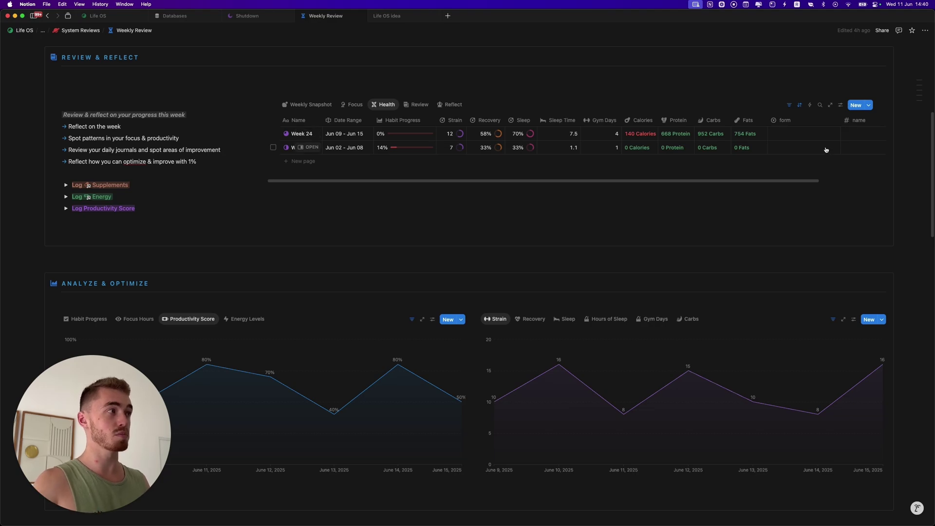
Step: Add a Status property with its default name and a Checkbox property named "name" to the Health table
left_click(852, 123)
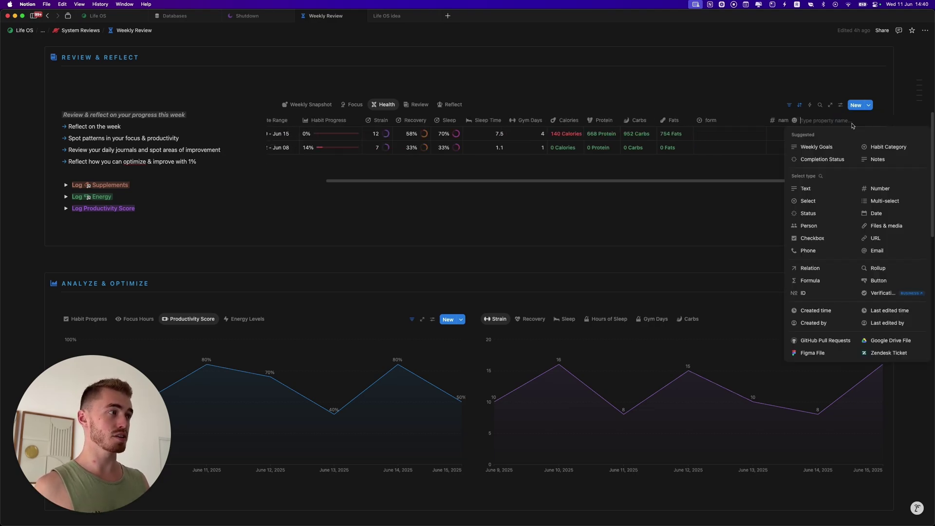
left_click(818, 215)
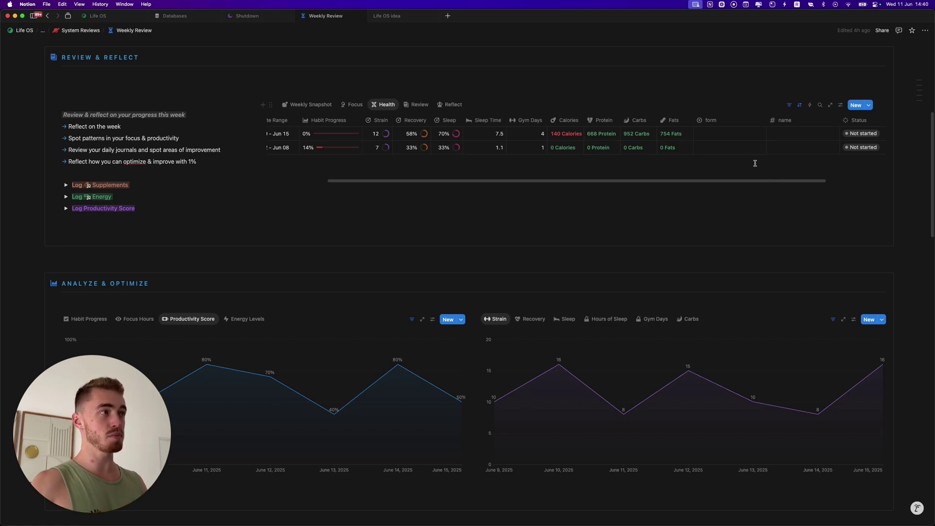
scroll(736, 155, "right", 3)
left_click(858, 121)
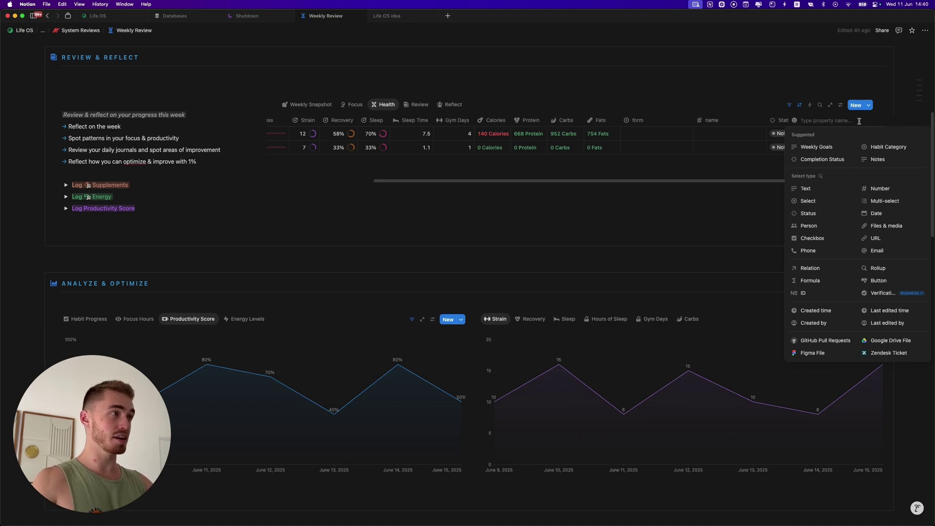
type("name")
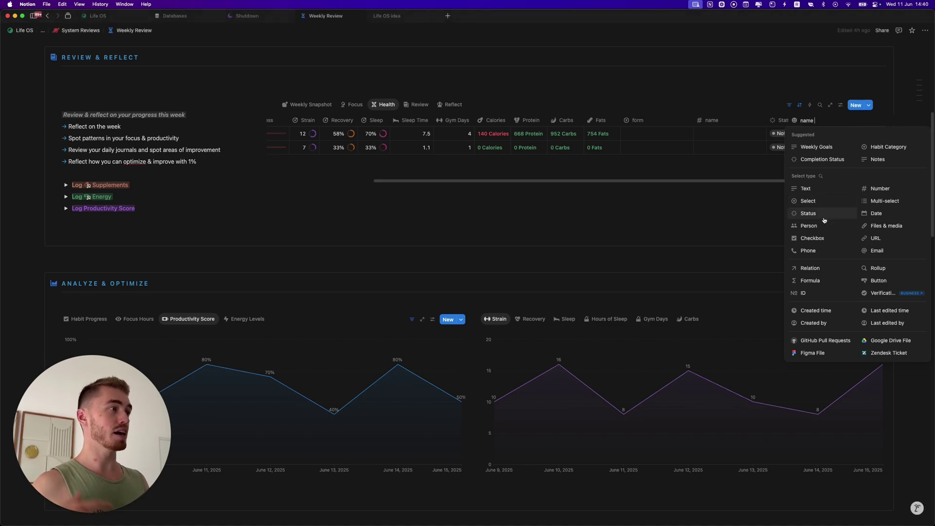
left_click(822, 239)
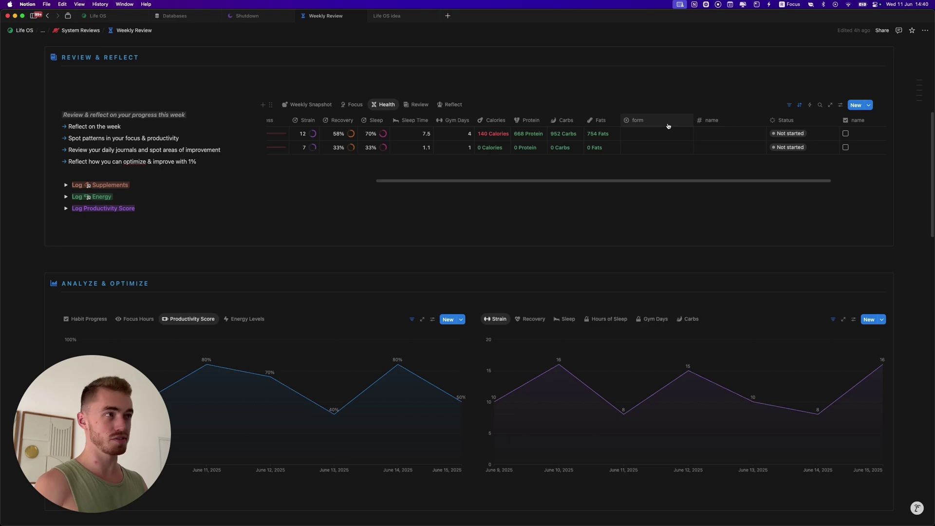
Step: Examine the options available for the "form" property, then close them without changing anything
left_click(669, 125)
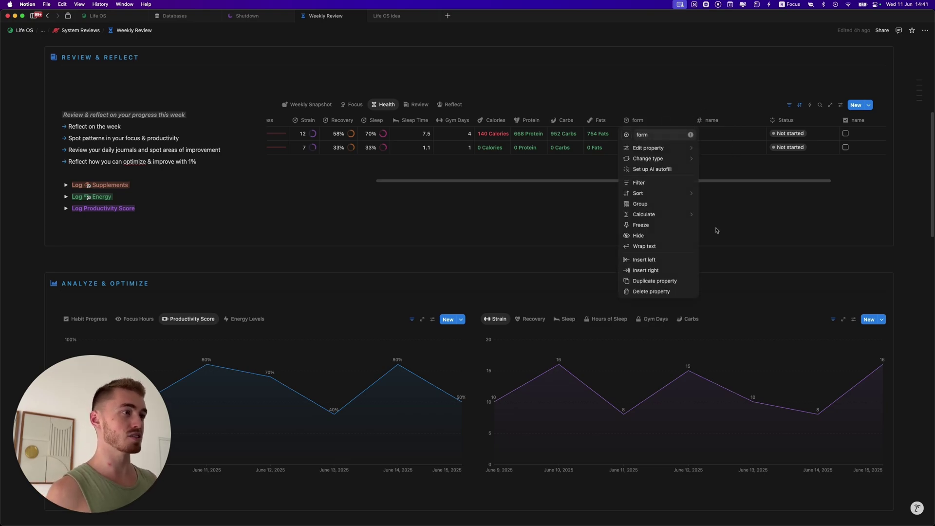
left_click(768, 211)
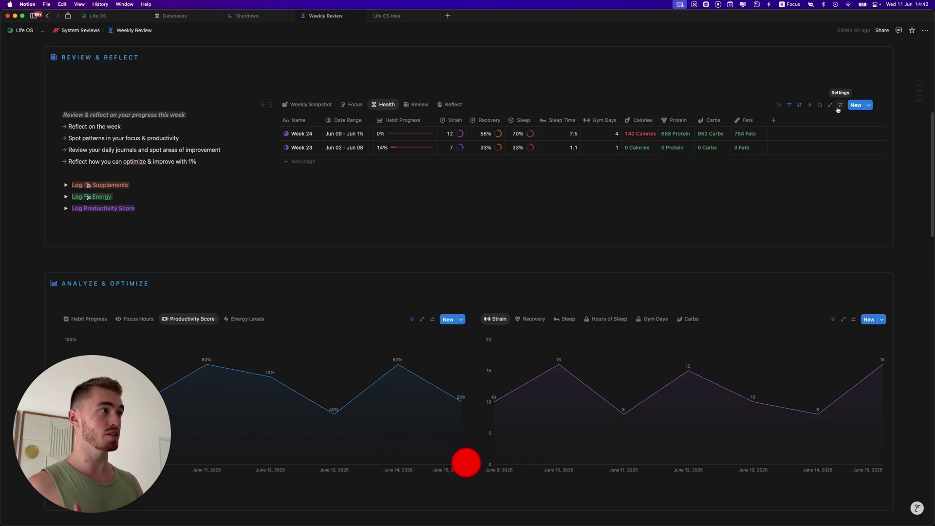
Step: Collapse the view controls of the Health table and of both charts under Analyze & Optimize
left_click(778, 105)
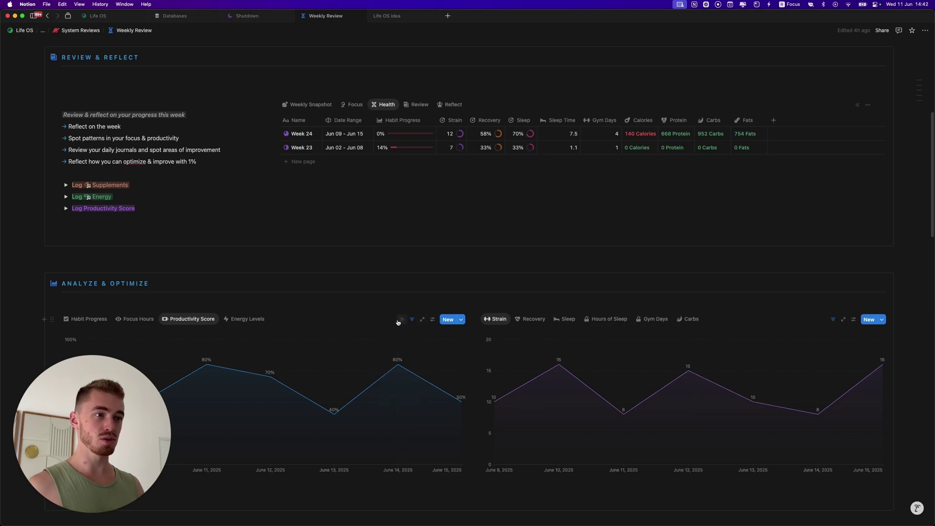
left_click(398, 322)
left_click(823, 319)
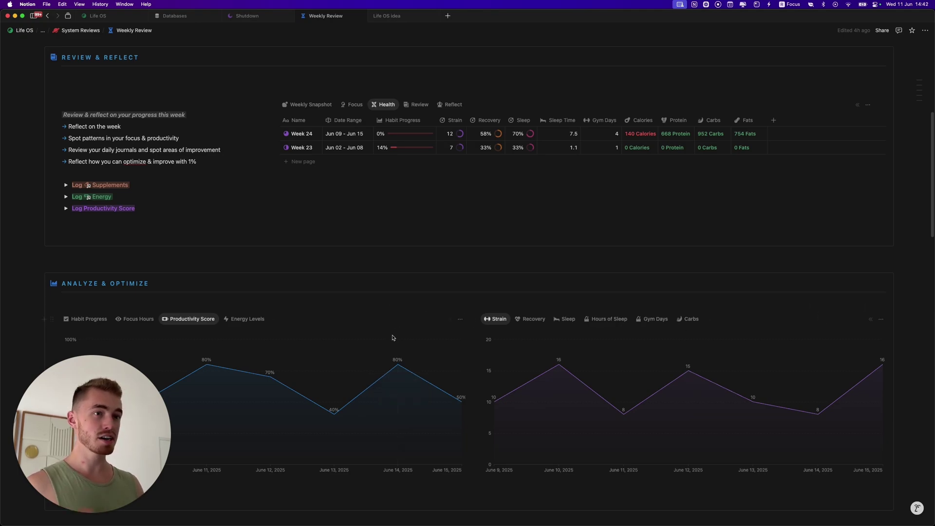
Step: View the Recovery and Sleep charts, and show Focus Hours in the neighbouring chart for comparison
scroll(393, 337, "down", 3)
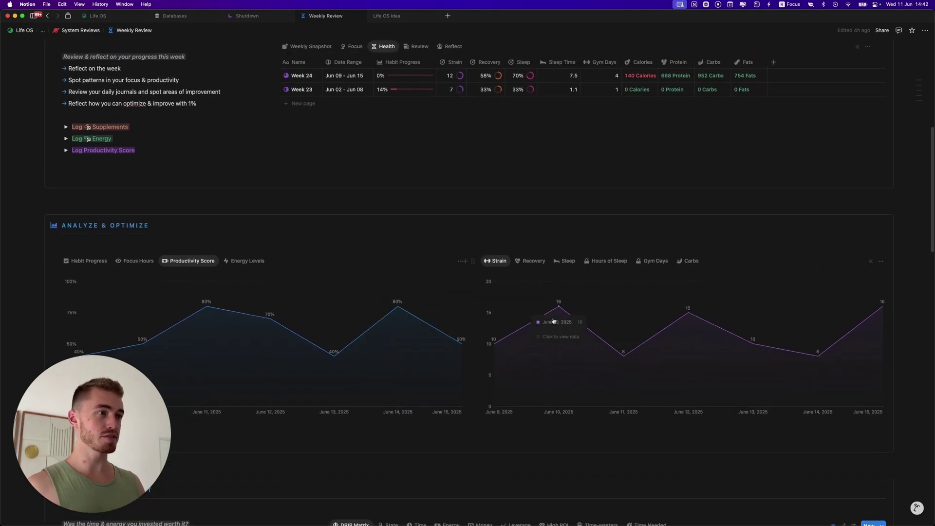
left_click(532, 262)
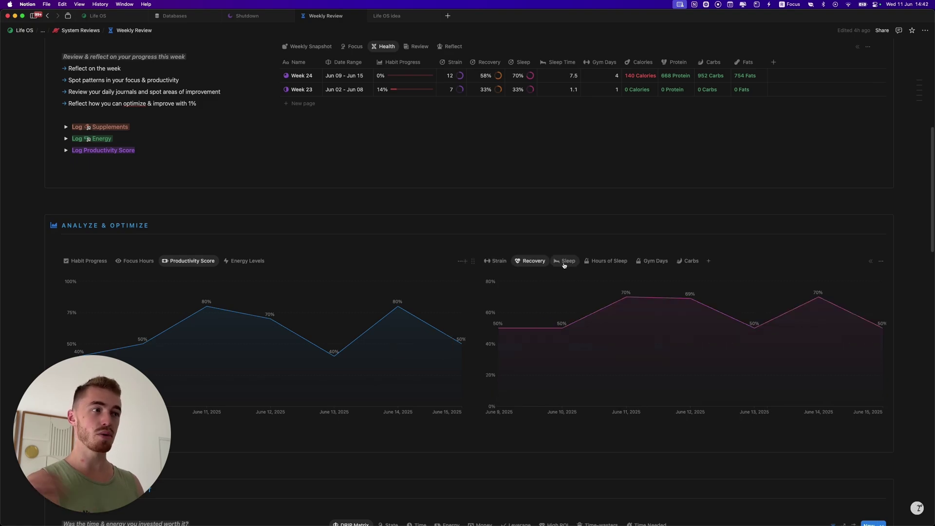
left_click(564, 263)
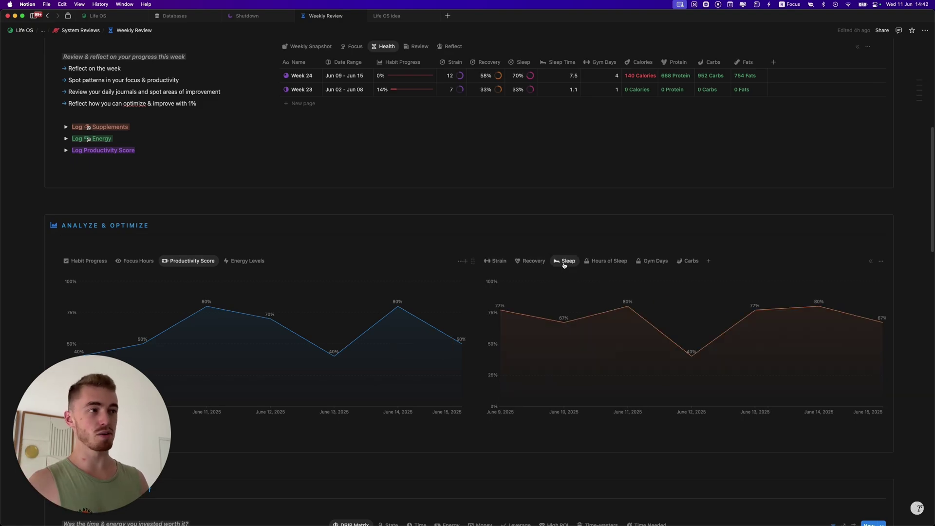
left_click(151, 263)
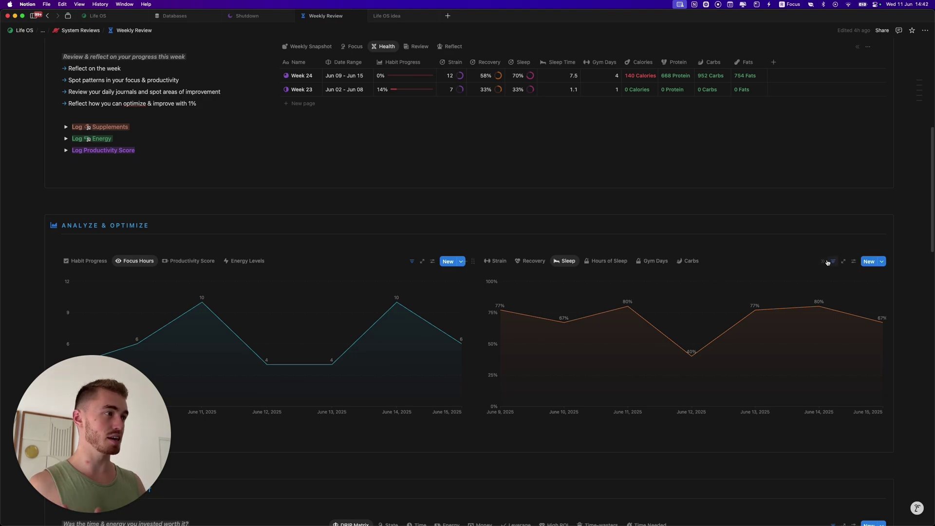
Step: Open the Health view's settings and examine which properties are shown or hidden in the table
scroll(606, 209, "up", 3)
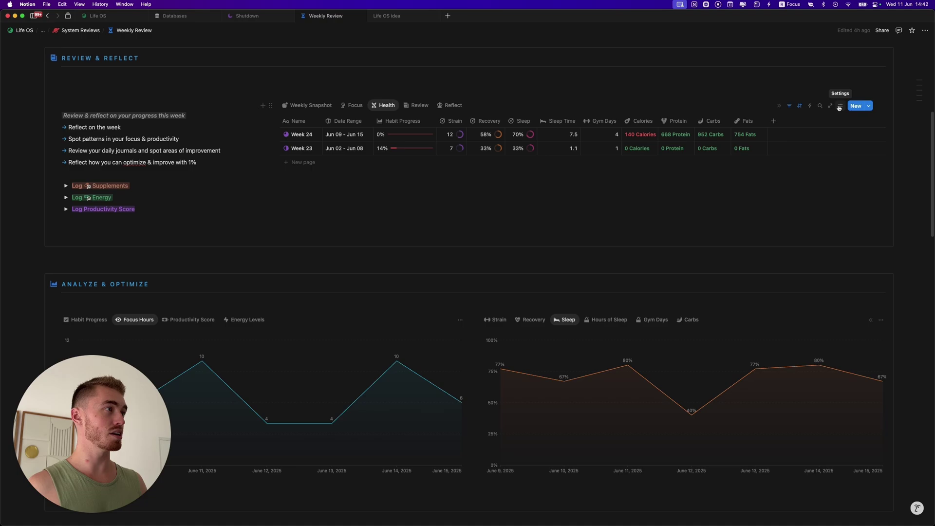
left_click(839, 107)
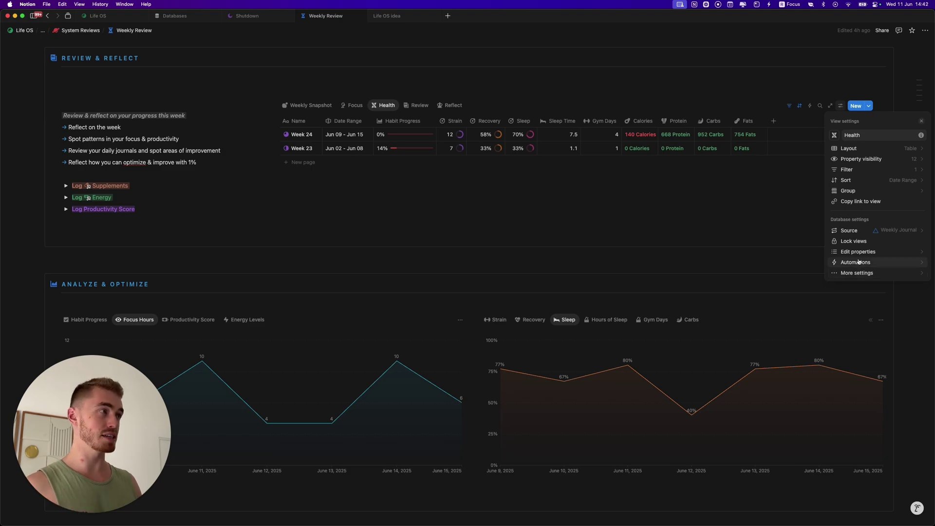
left_click(860, 160)
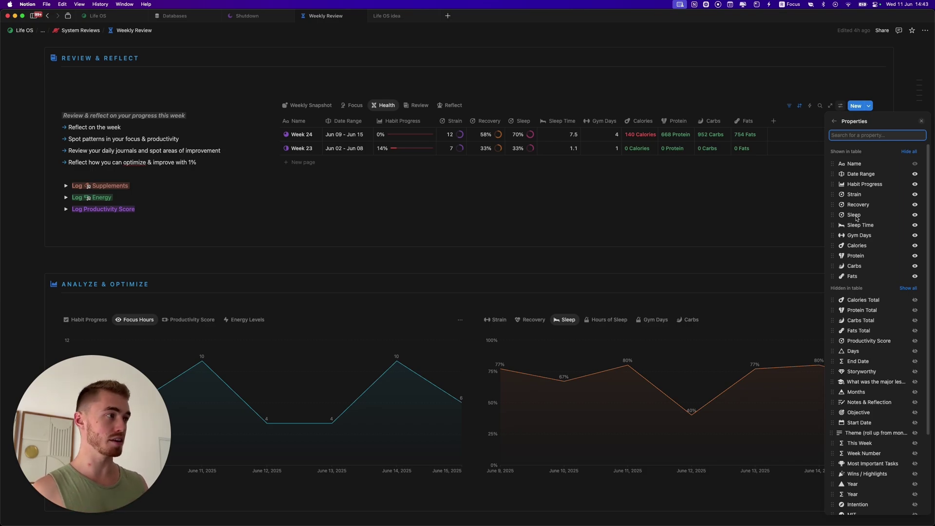
mouse_move(858, 170)
left_mouse_down()
mouse_move(855, 203)
mouse_move(860, 177)
left_mouse_up()
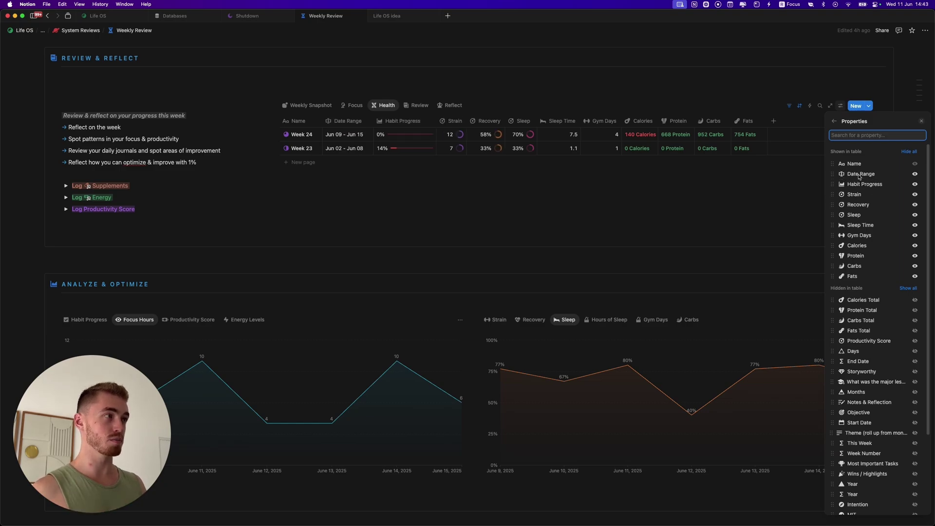
left_click(835, 121)
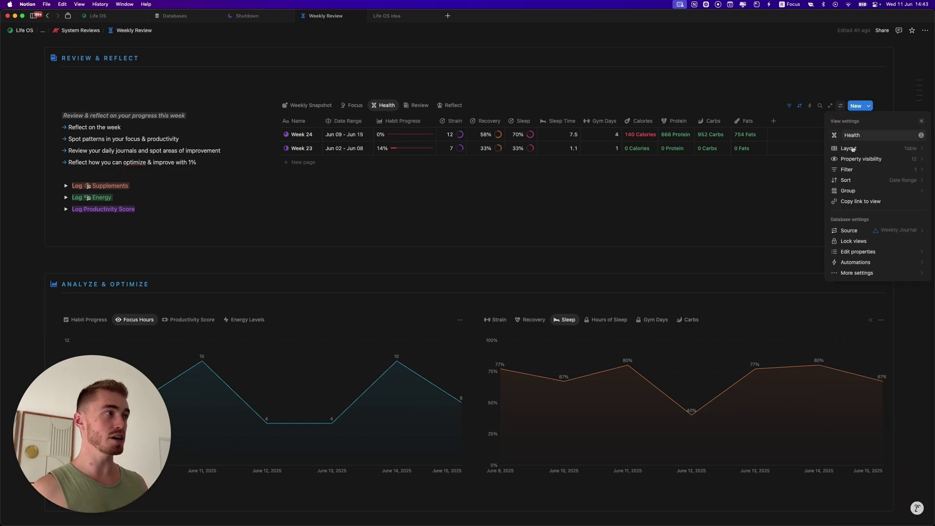
Step: Inspect the Date Range property's edit options in the database settings, and open the additional database settings
left_click(849, 253)
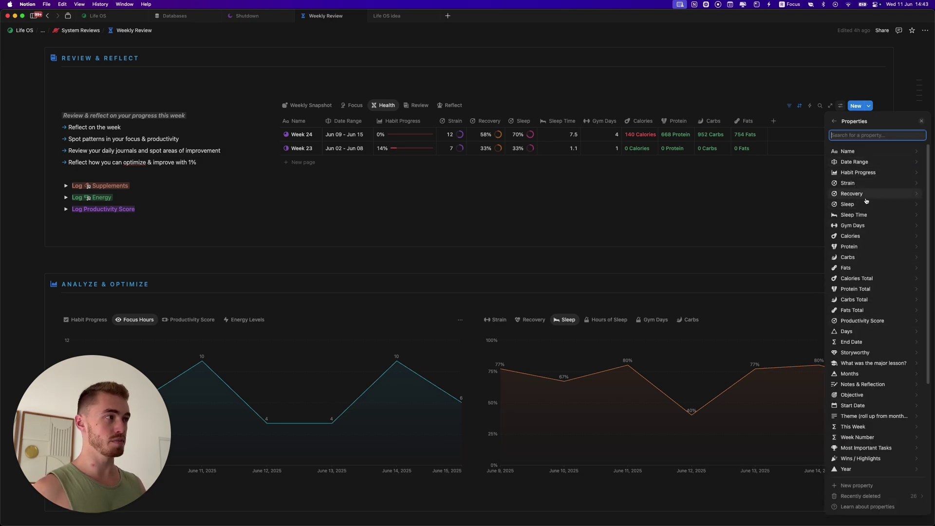
left_click(862, 162)
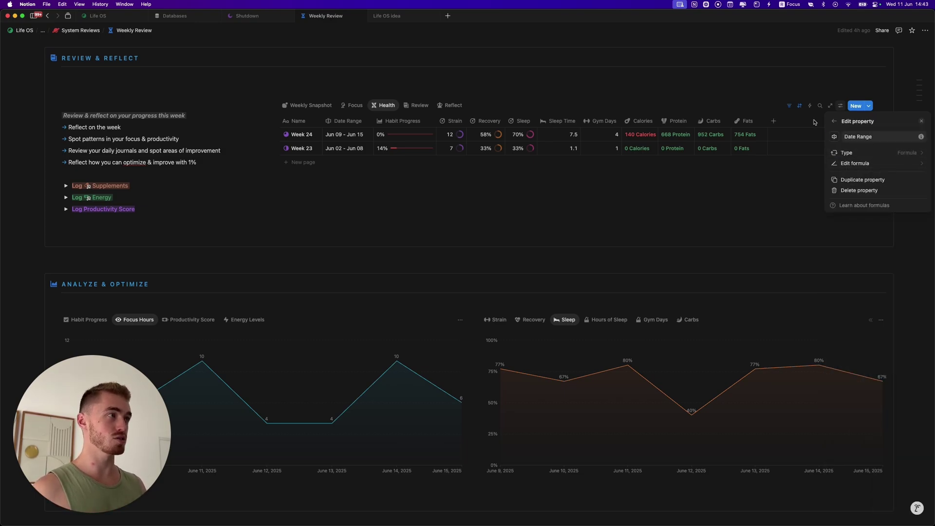
left_click(832, 122)
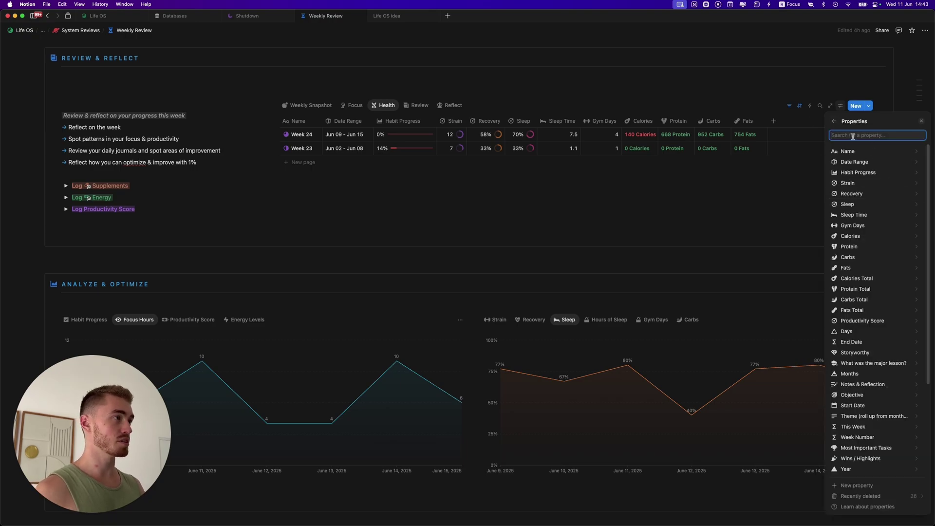
left_click(832, 122)
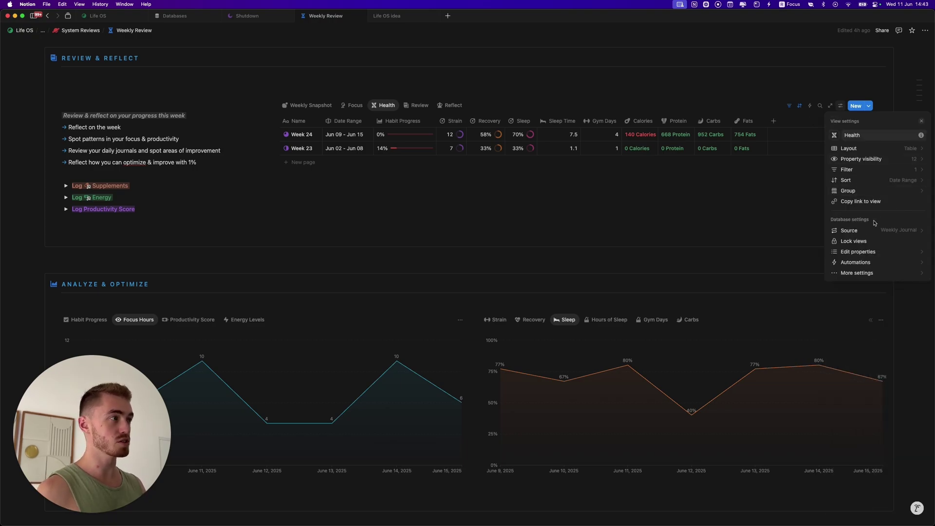
left_click(853, 274)
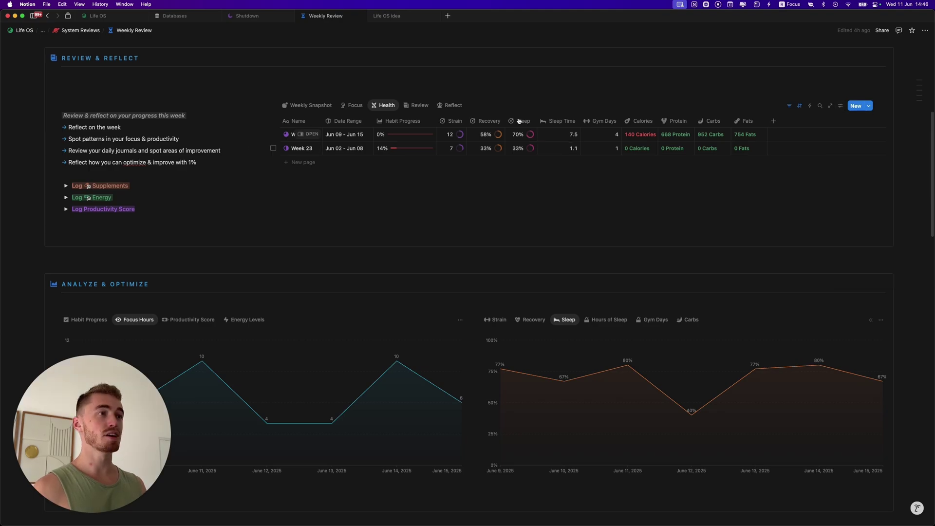
Step: Inspect the Sleep property's number format, decimal places and display options in the Health table
left_click(523, 122)
left_click(524, 148)
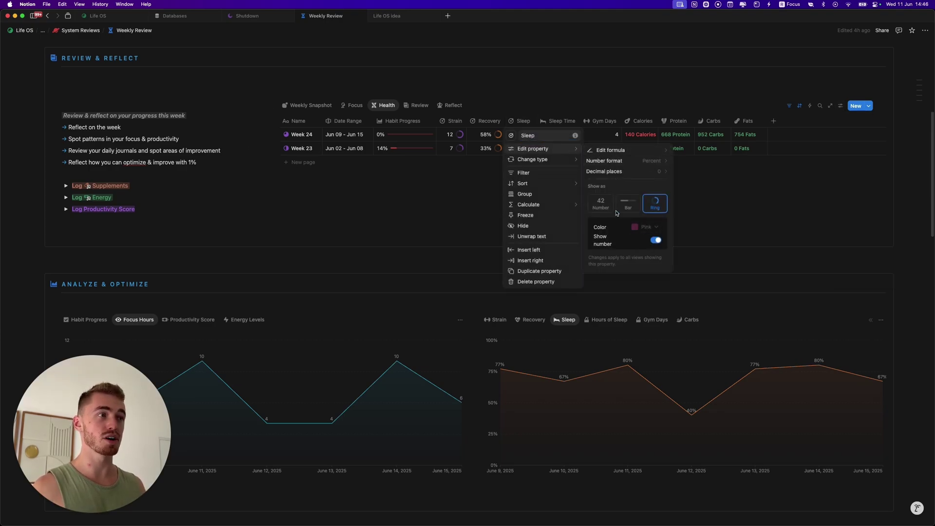
key("Escape")
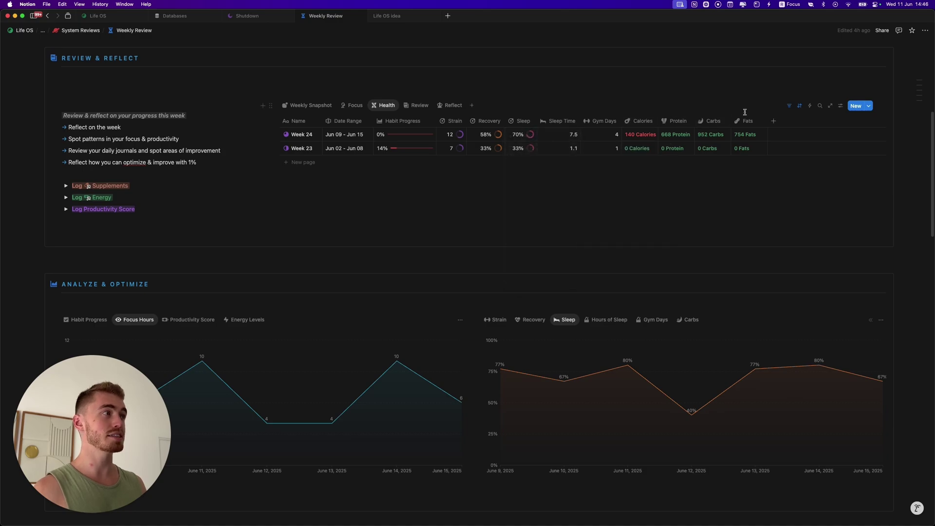
Step: Inspect the Recovery property's edit options through the Health view's database settings
left_click(840, 108)
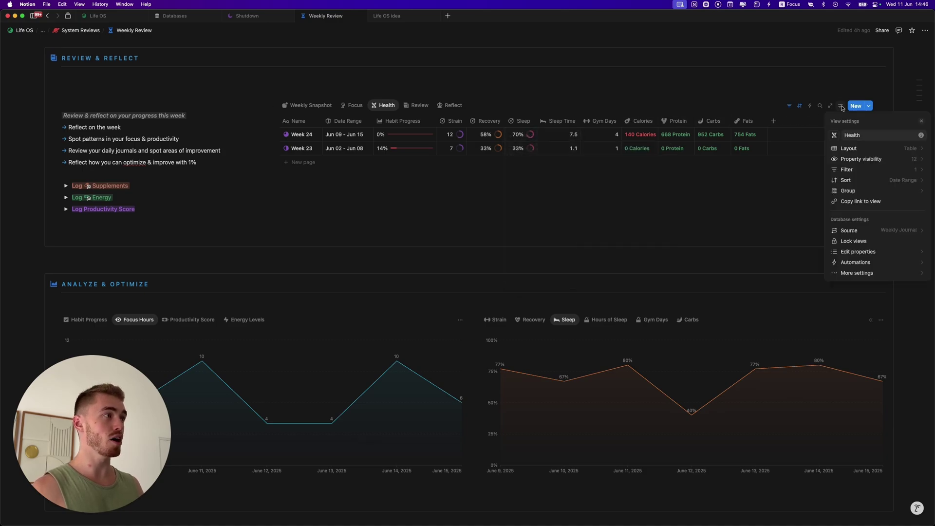
left_click(875, 252)
left_click(893, 194)
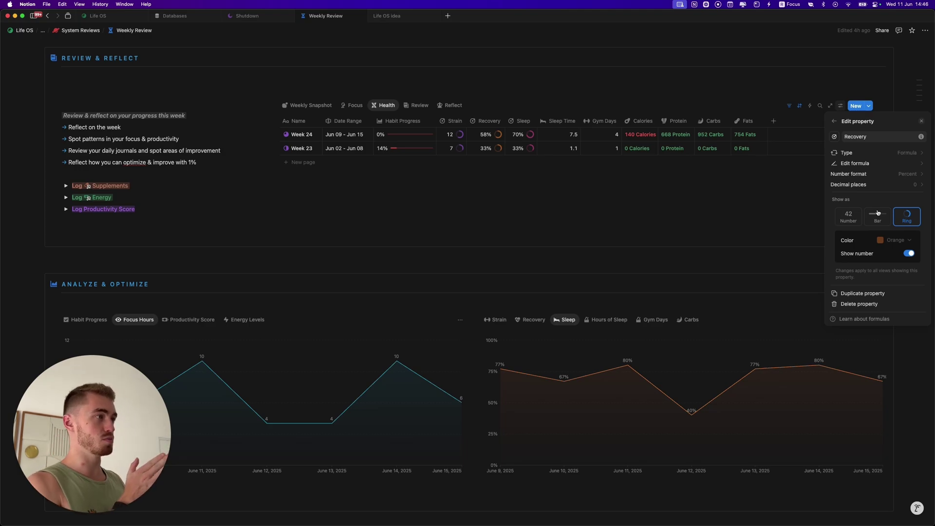
left_click(534, 98)
Step: Examine the type-change options for the Sleep property and the property types available for a new column
left_click(531, 121)
mouse_move(539, 149)
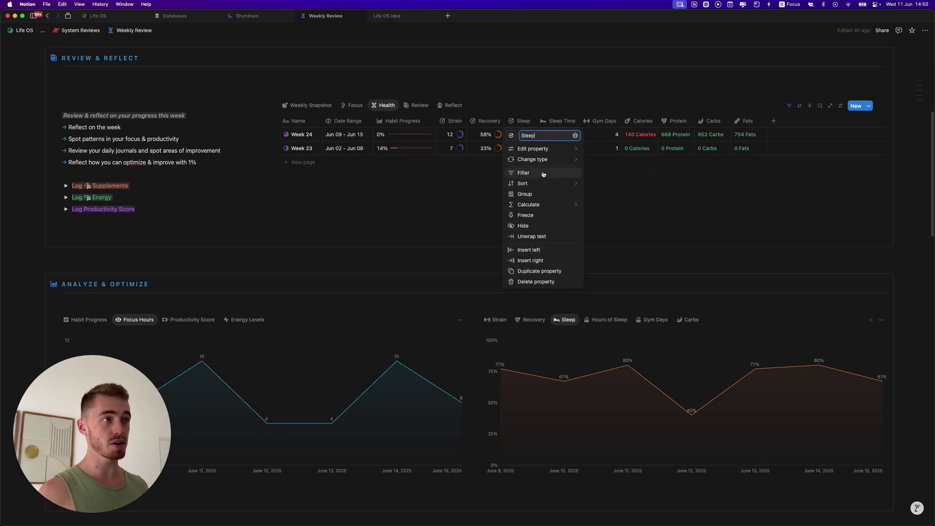
mouse_move(537, 150)
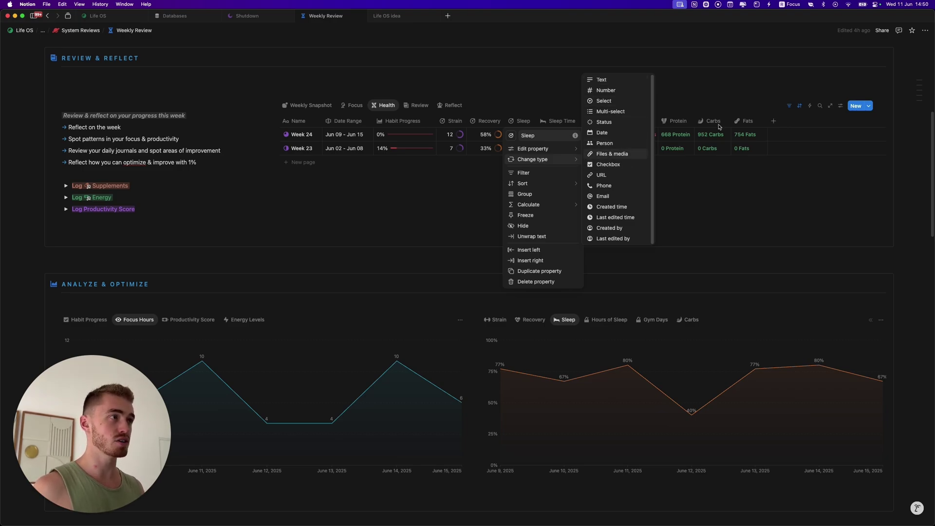
left_click(774, 121)
left_click(773, 121)
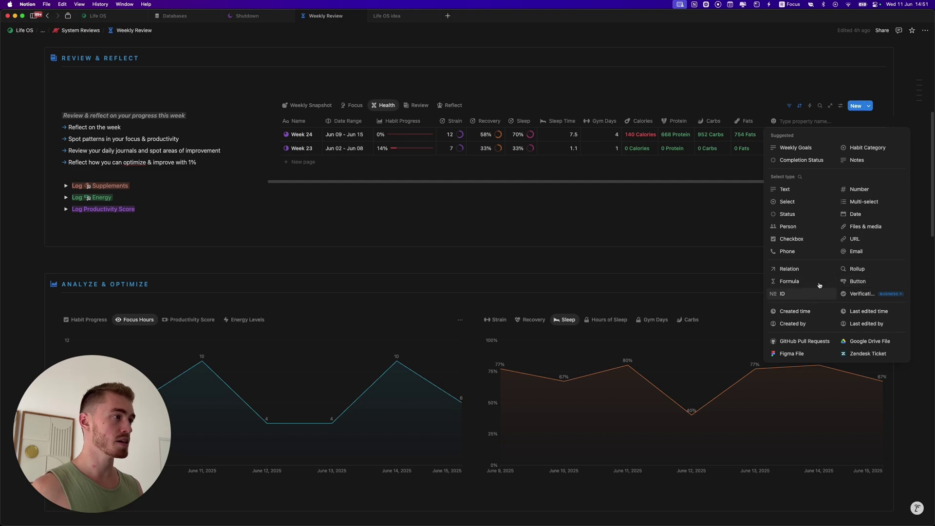
Step: Review the Sleep property's change type, sort, group and calculate options
left_click(520, 122)
left_click(520, 121)
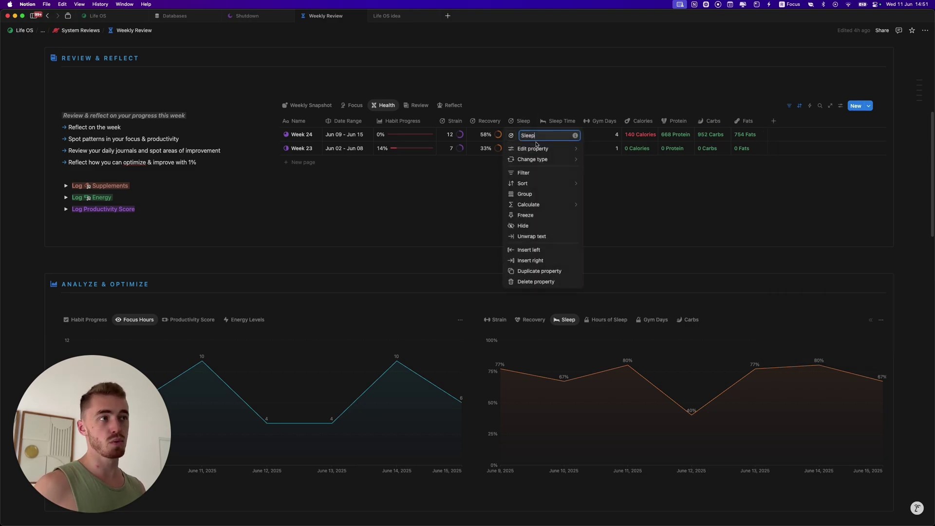
mouse_move(536, 160)
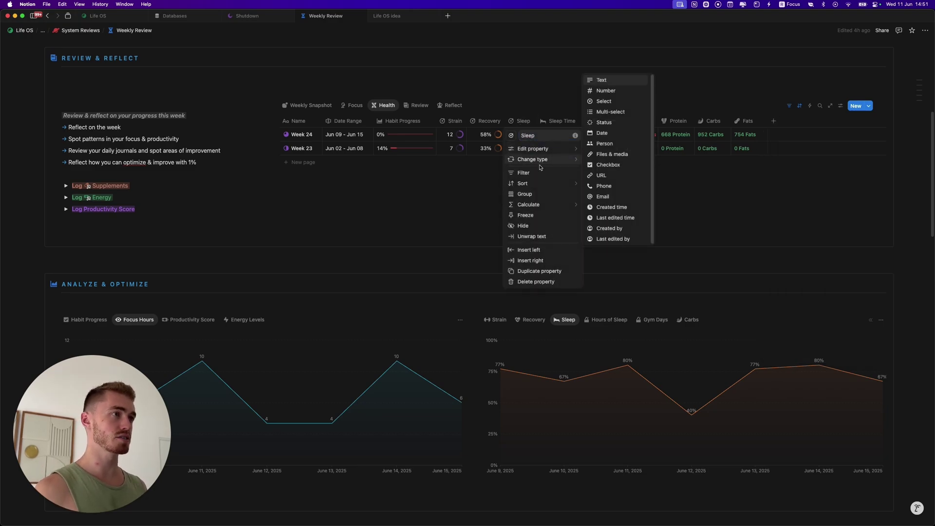
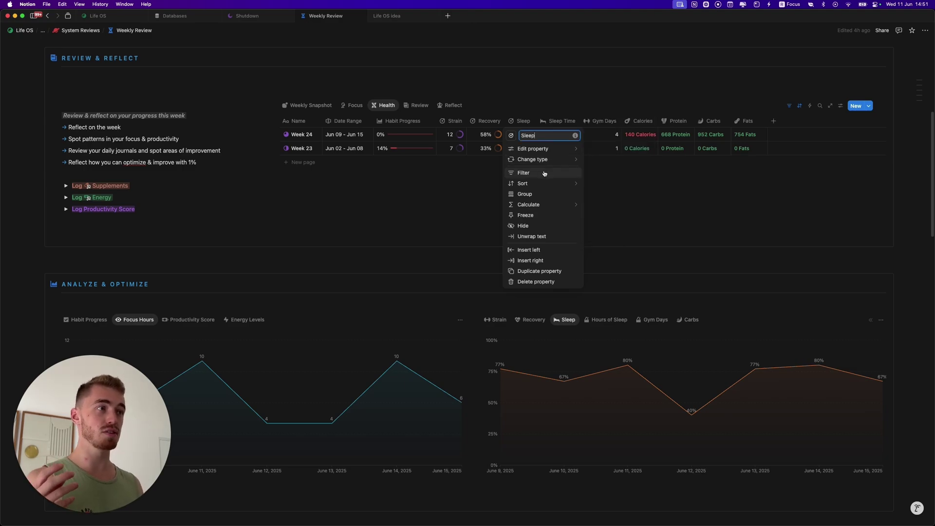
mouse_move(547, 183)
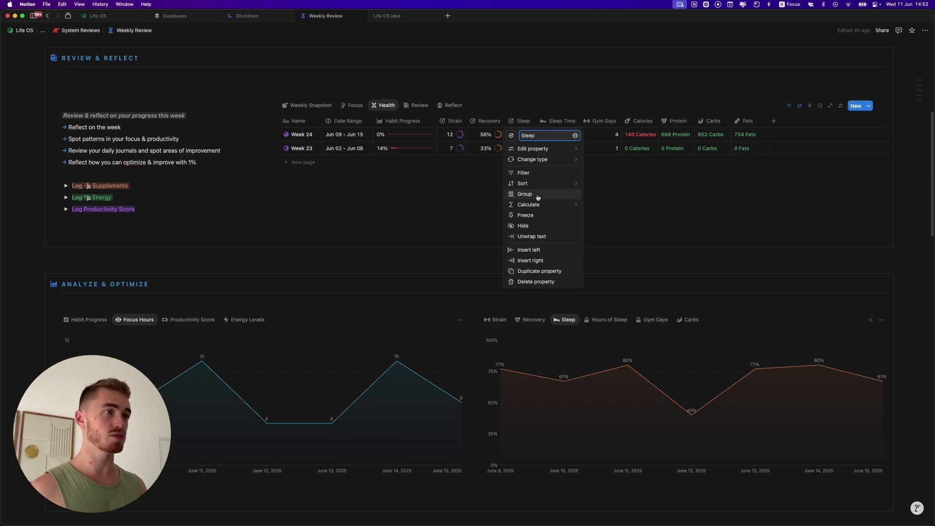
mouse_move(564, 211)
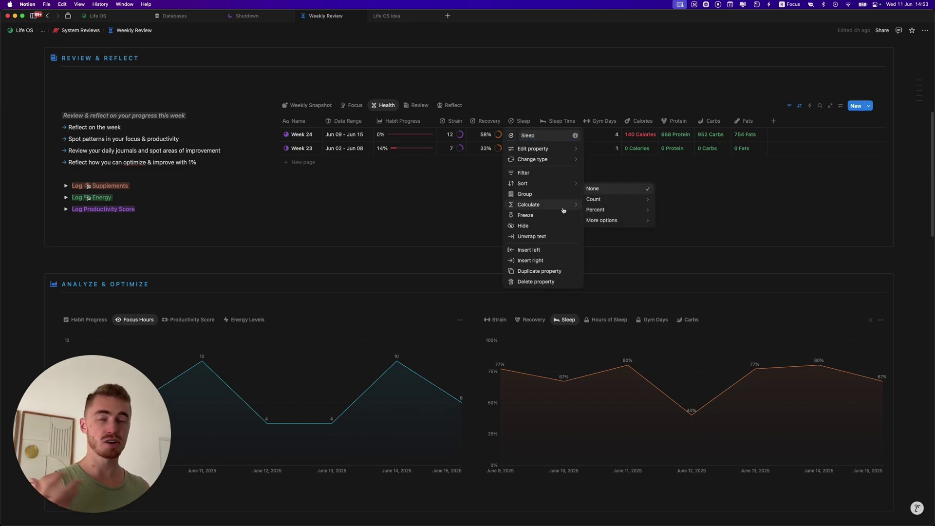
left_click(438, 165)
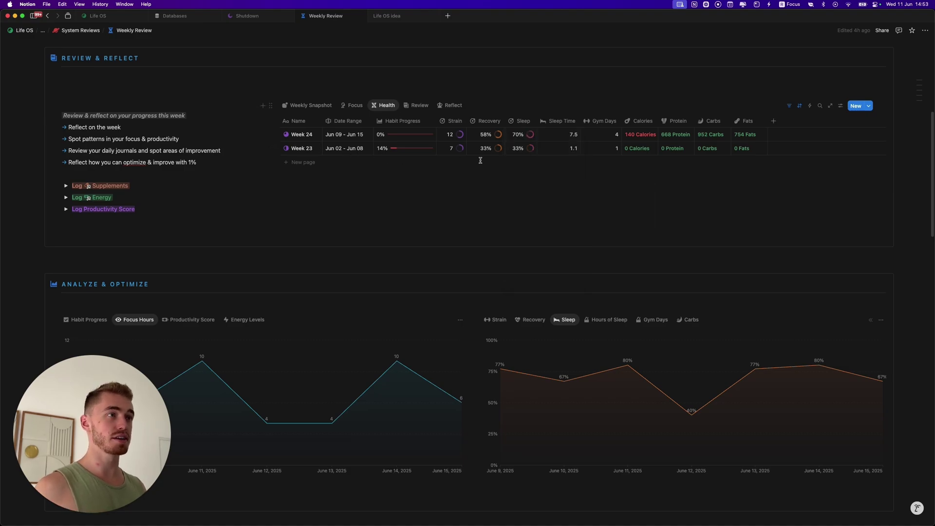
Step: Add a calculation beneath the Sleep column that sums its values
left_click(522, 121)
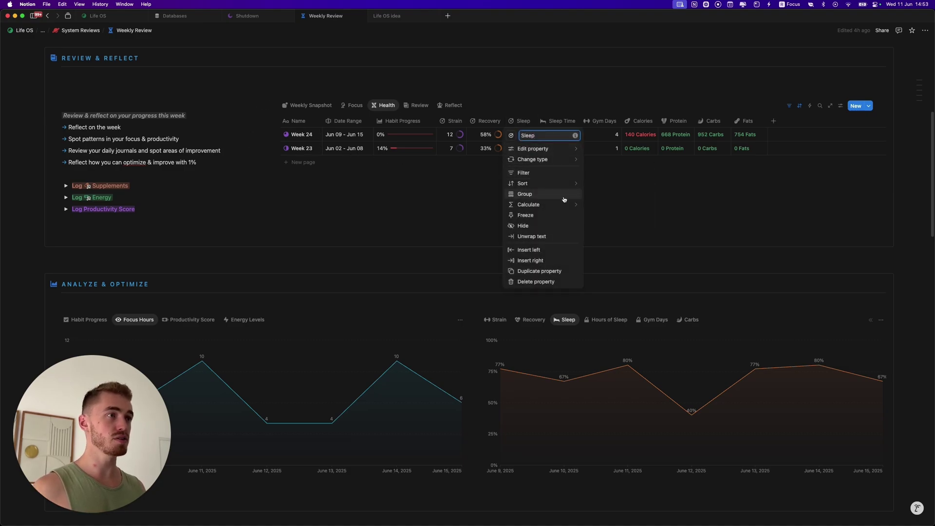
mouse_move(578, 205)
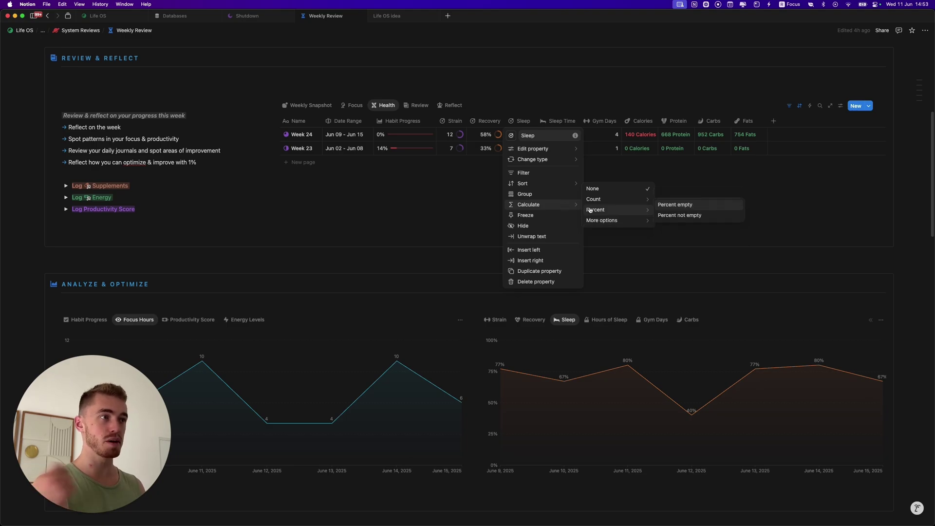
mouse_move(616, 220)
left_click(684, 193)
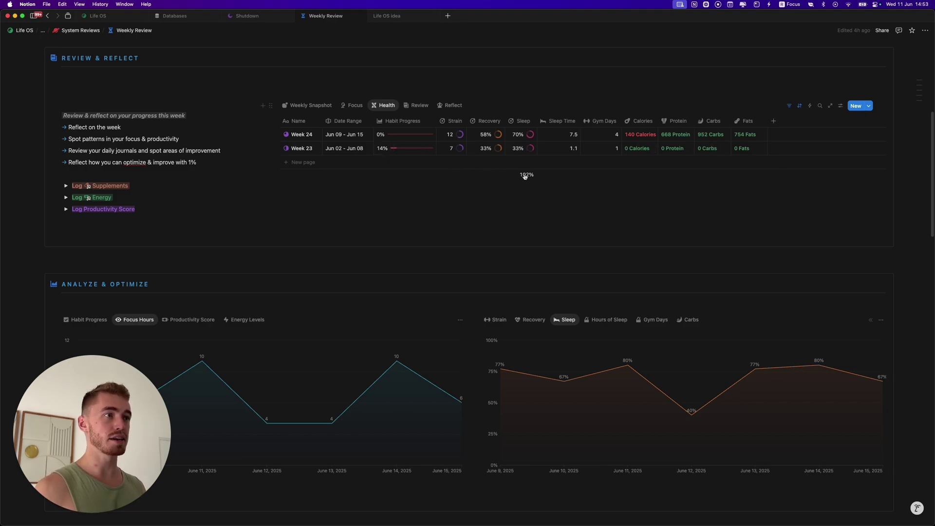
Step: Examine the calculation options beneath the Recovery, Strain and Sleep columns, and the Sleep property's remaining options
left_click(490, 175)
left_click(444, 175)
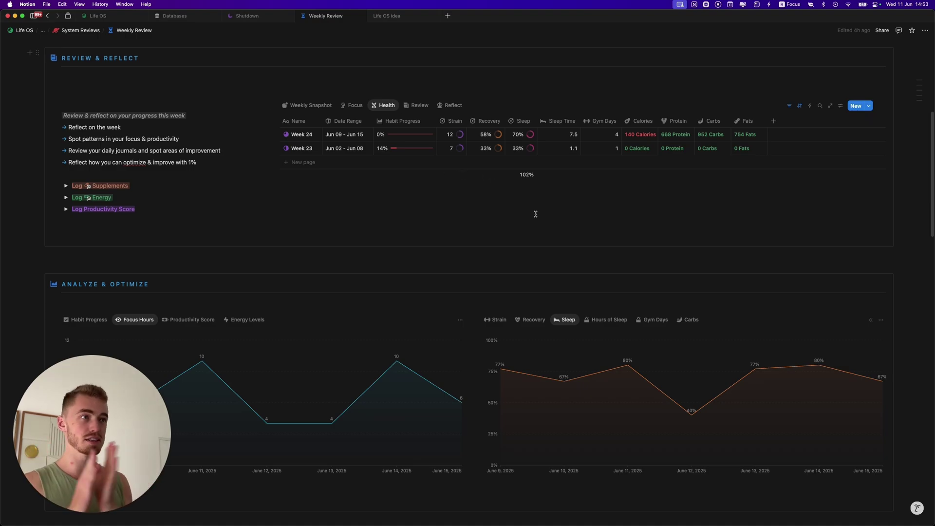
left_click(526, 179)
key("Escape")
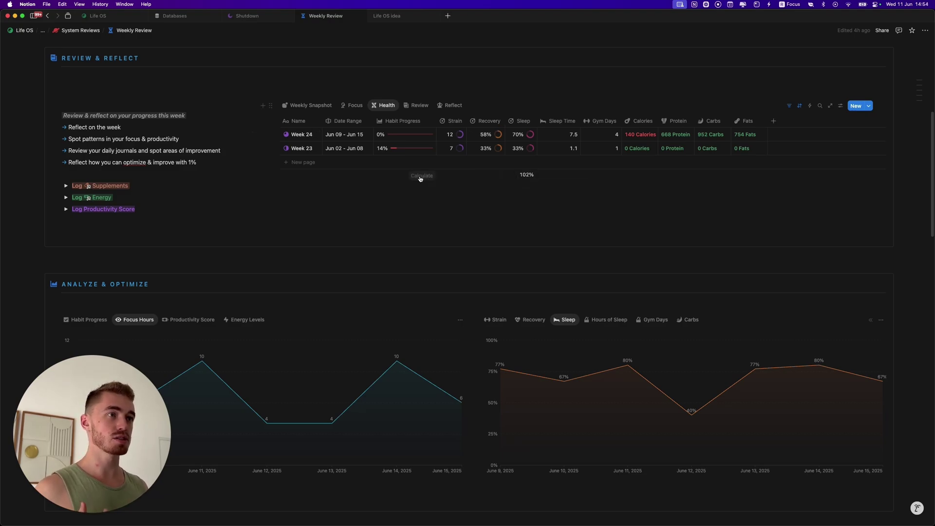
left_click(489, 177)
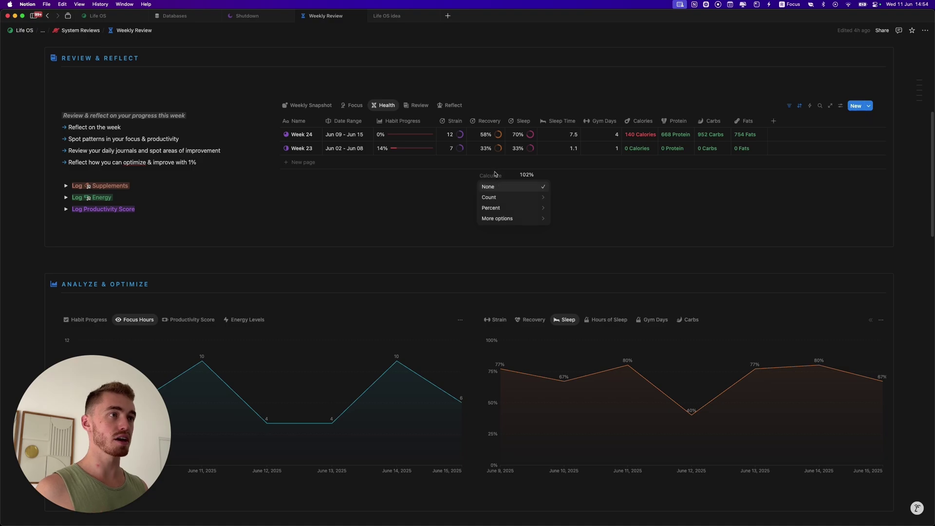
left_click(527, 174)
left_click(526, 174)
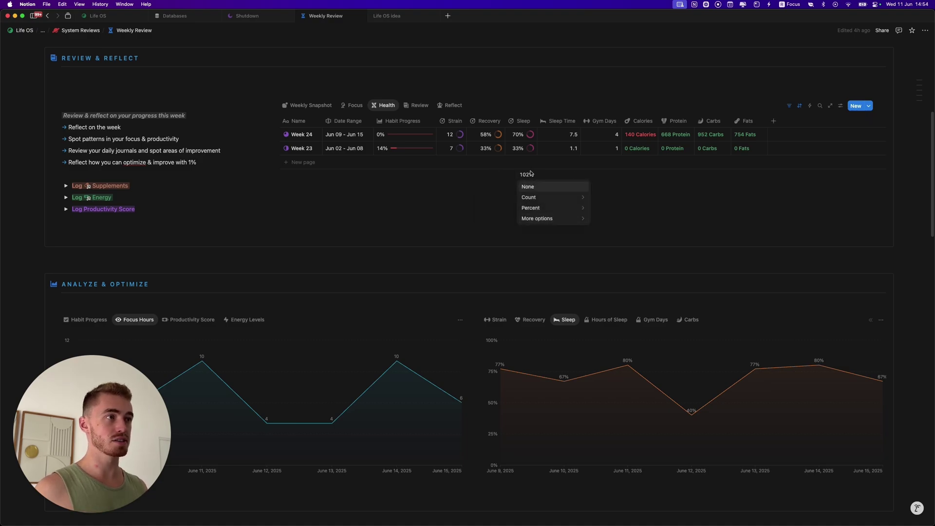
key("Escape")
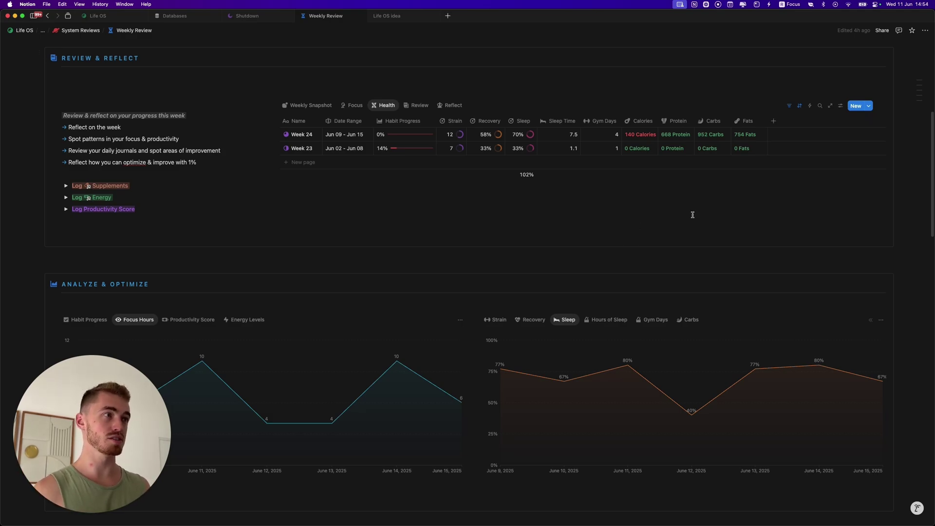
left_click(521, 121)
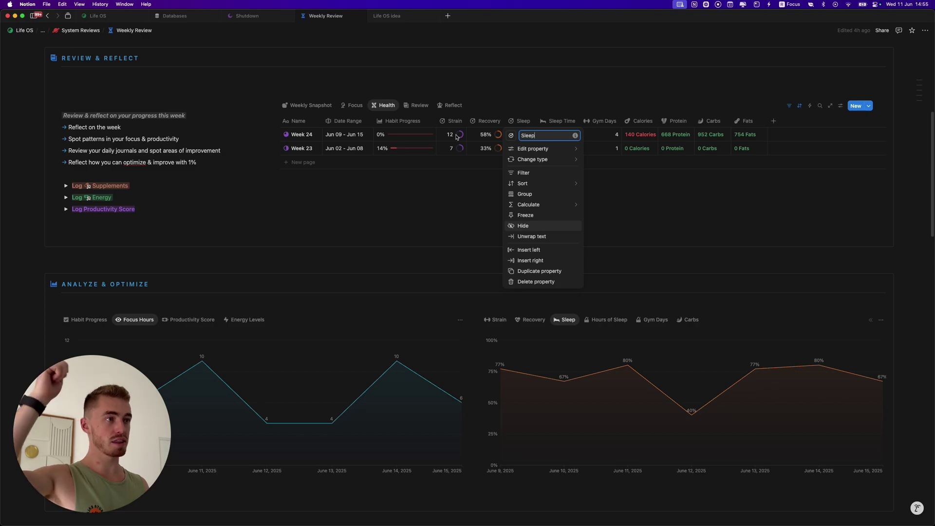
left_click(512, 238)
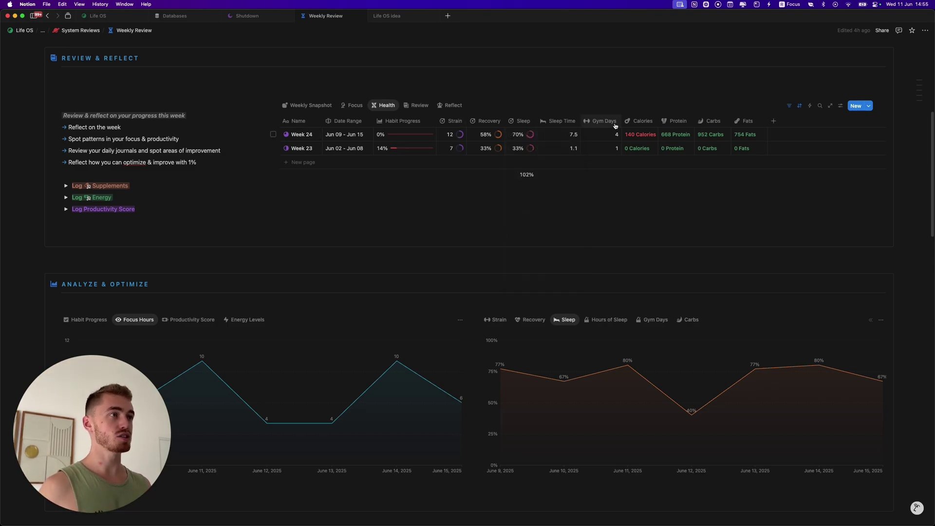
Step: Insert a Status property named Name to the right of the Sleep Time column
left_click(562, 120)
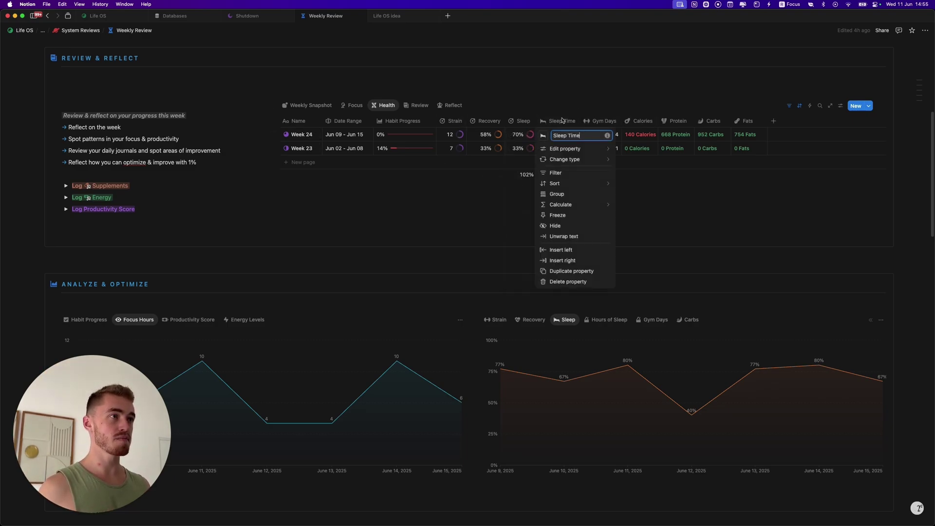
left_click(562, 261)
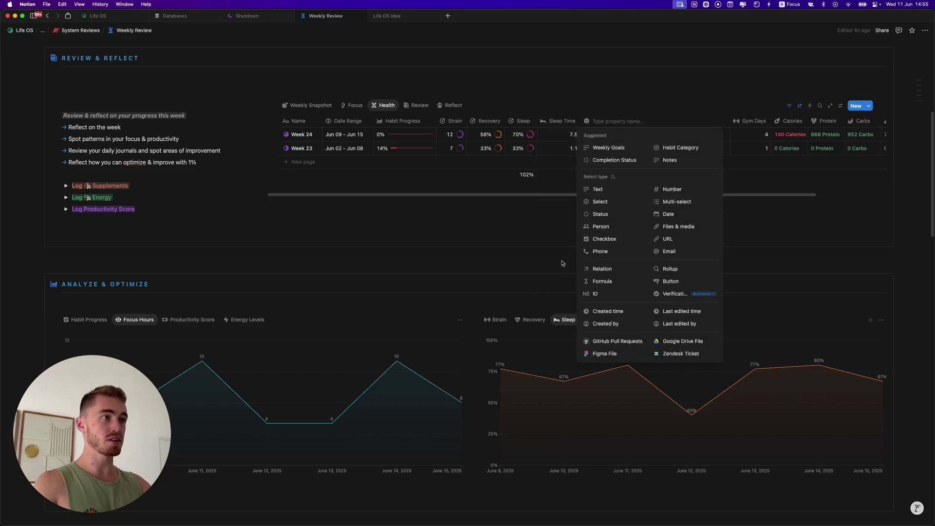
type("Name")
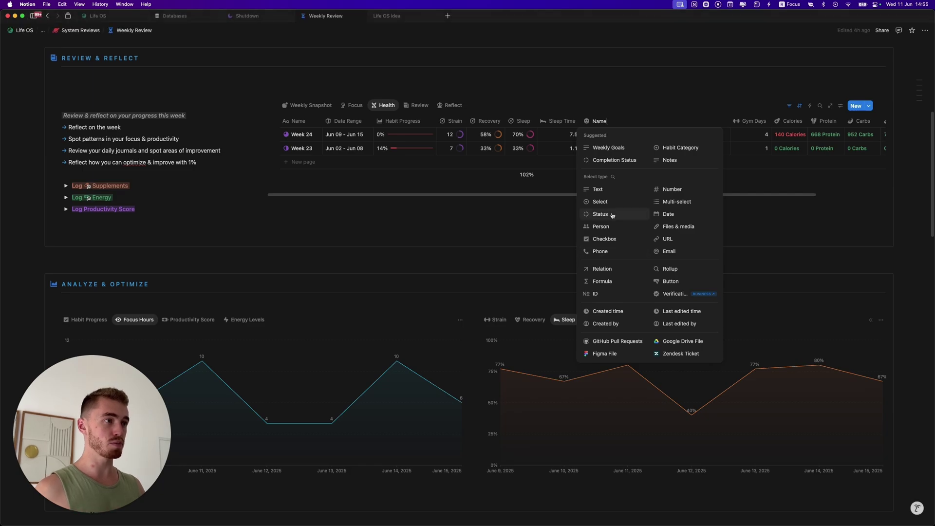
left_click(612, 216)
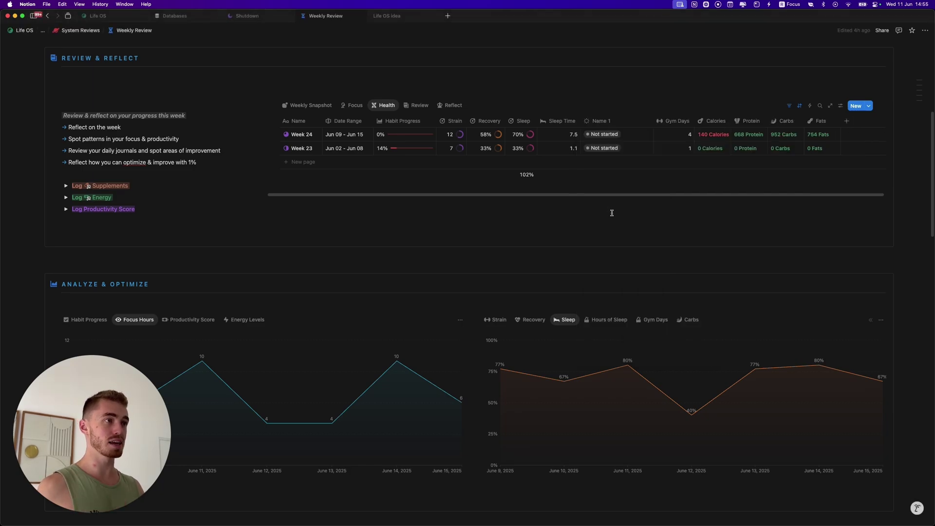
Step: Delete the newly added Status property beside Sleep Time from the database
left_click(625, 122)
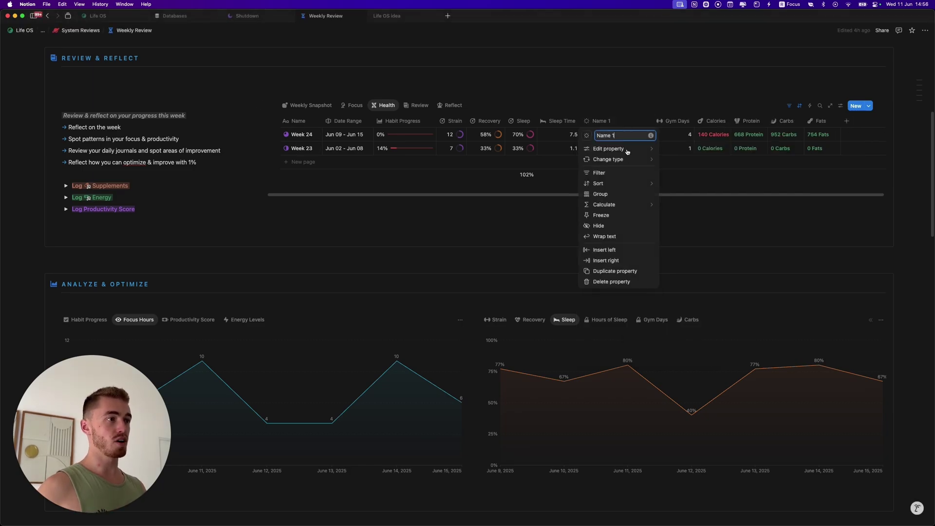
left_click(611, 283)
left_click(517, 277)
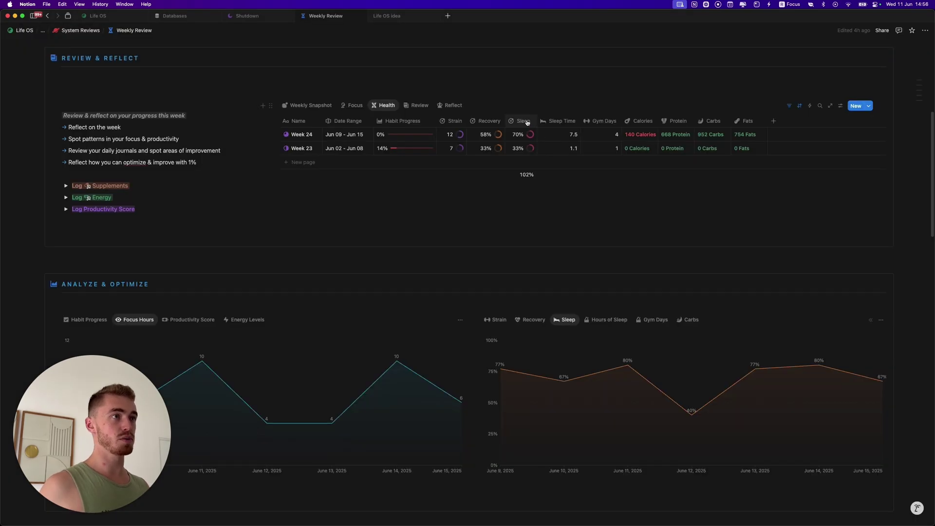
Step: Reopen the Sleep property's options and look over its name, edit, duplicate and delete choices
left_click(527, 122)
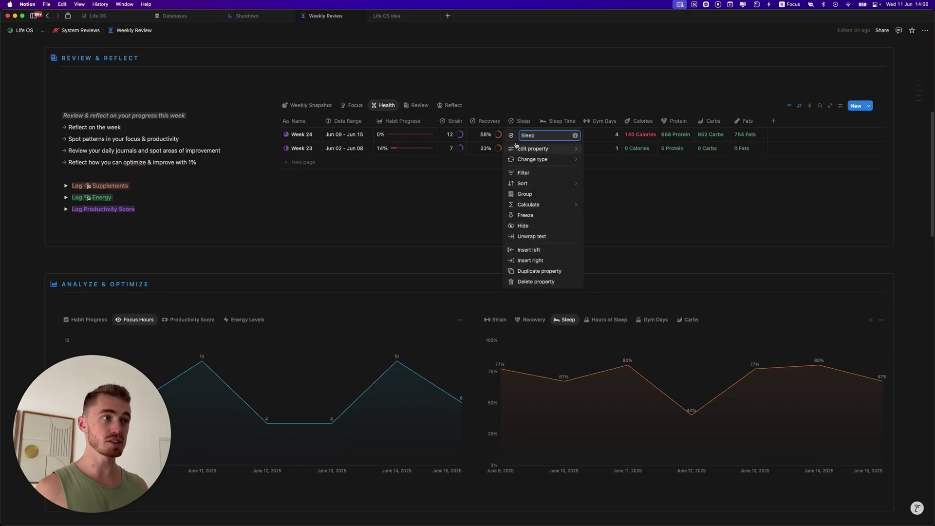
left_click(520, 148)
left_click(521, 136)
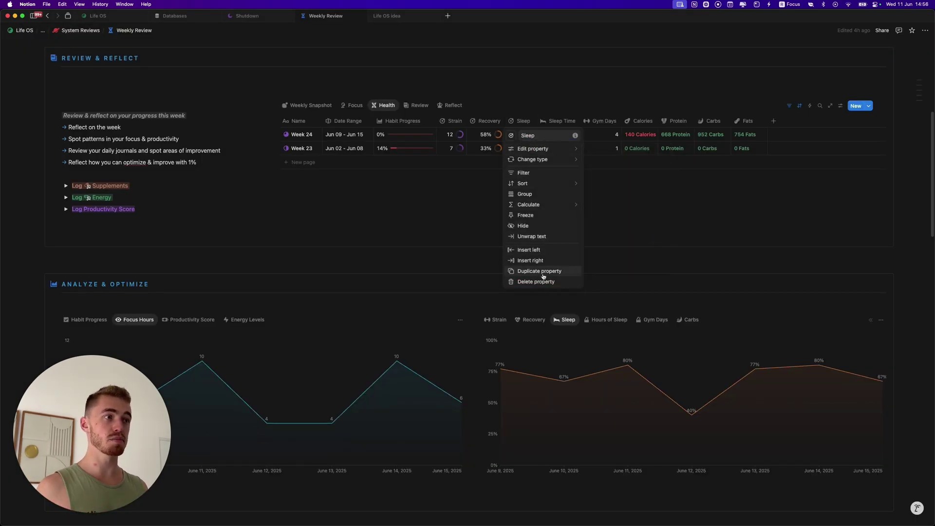
left_click(517, 148)
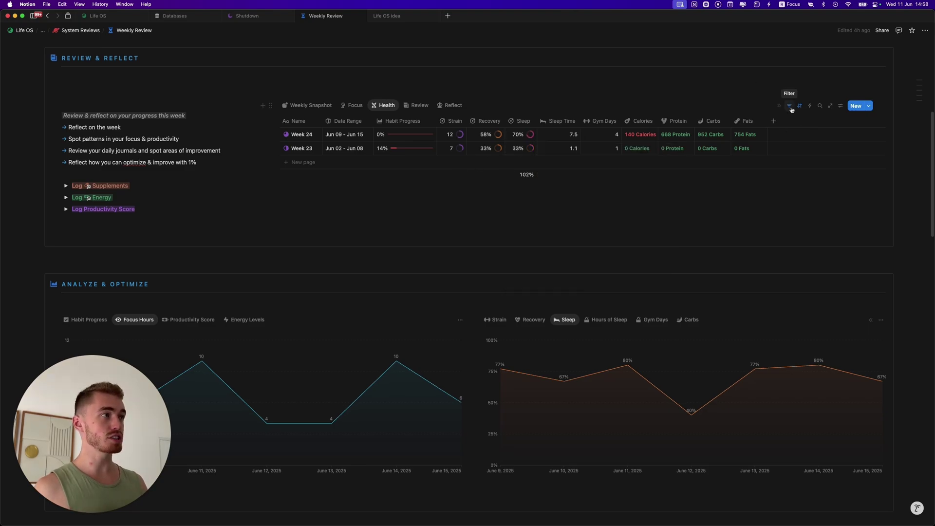
Step: Show the Health view's filters and combine the This Week and Previous Week rules with And
left_click(790, 106)
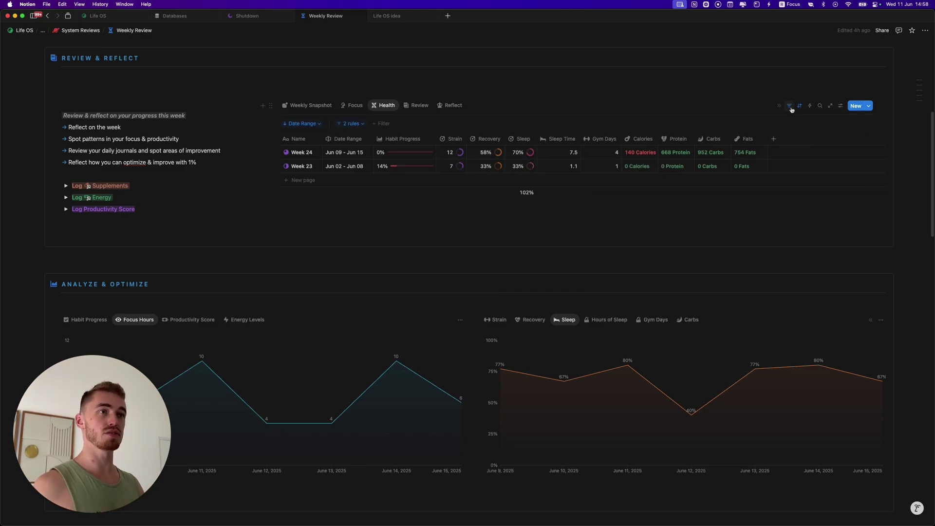
left_click(354, 124)
left_click(348, 153)
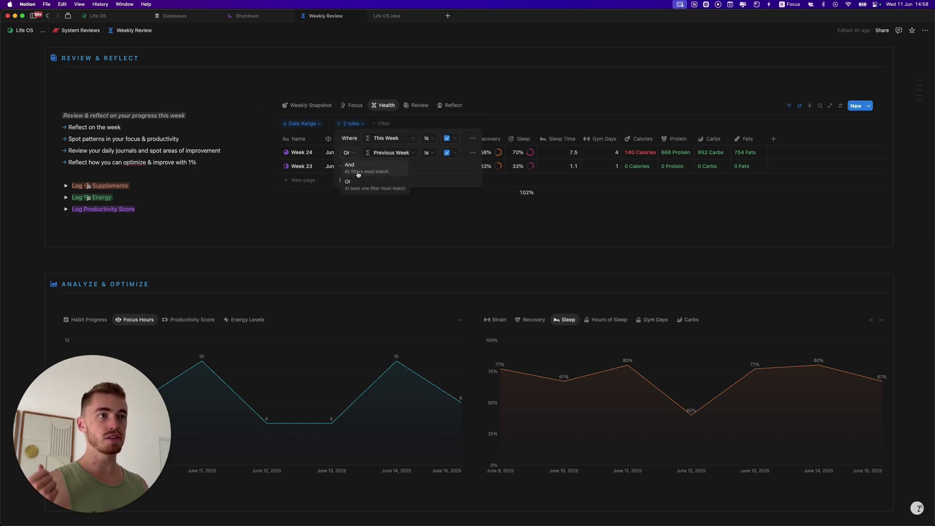
left_click(358, 168)
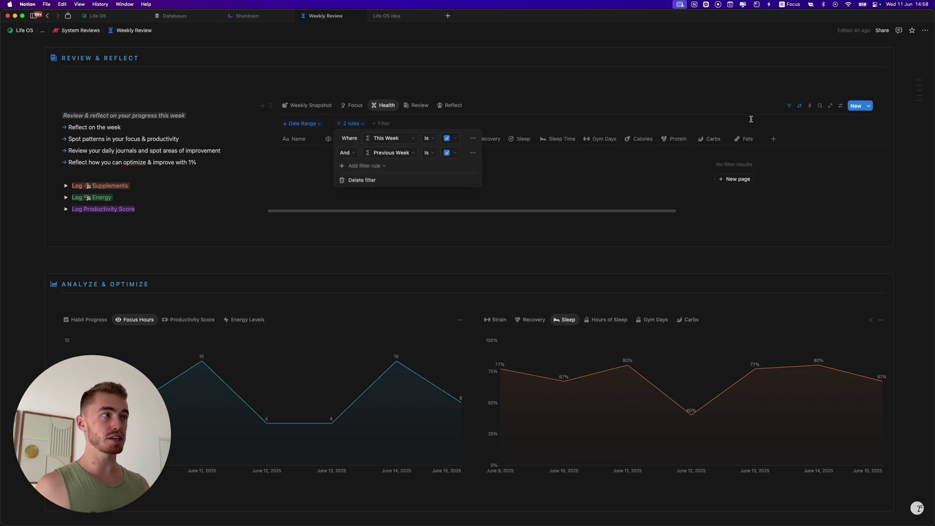
Step: Hide the Health view's filter bar and look over its active filter rules once more
left_click(790, 107)
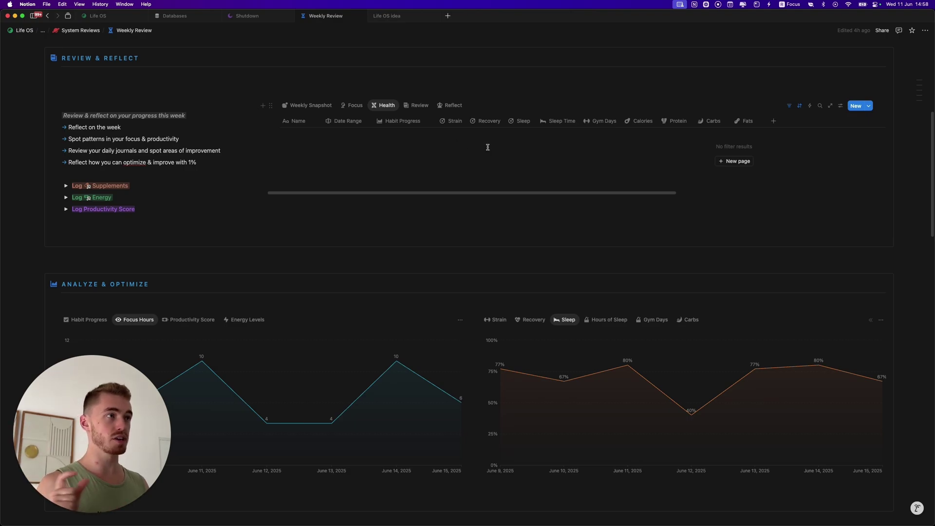
left_click(741, 147)
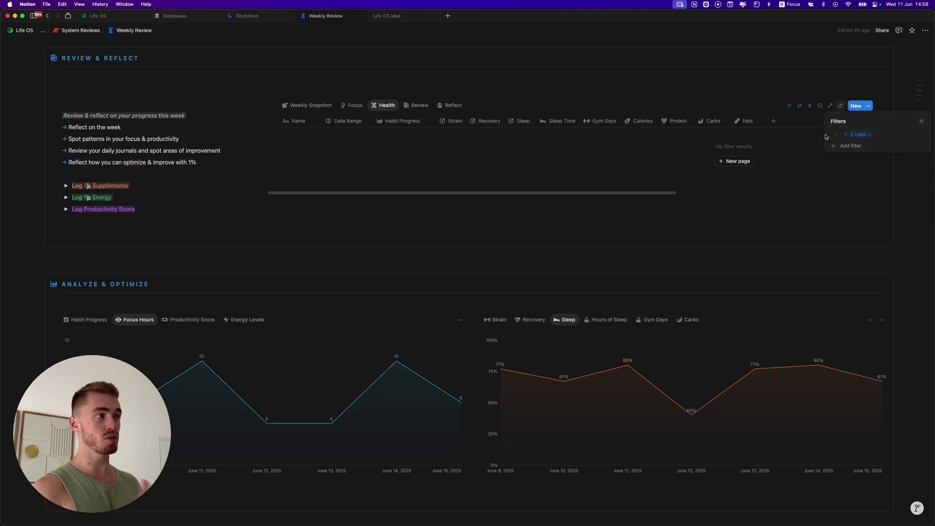
left_click(734, 147)
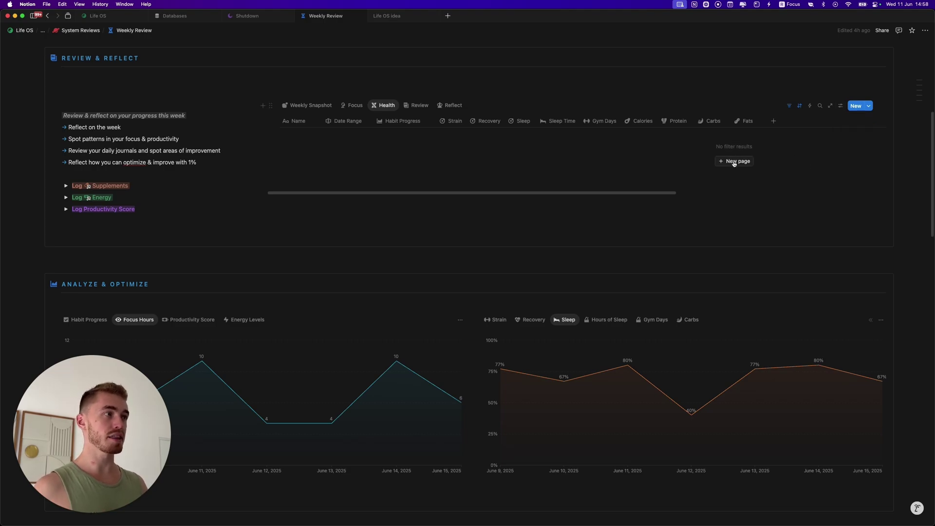
Step: Start a new page from the empty Health view, look over its properties, and close it
left_click(734, 162)
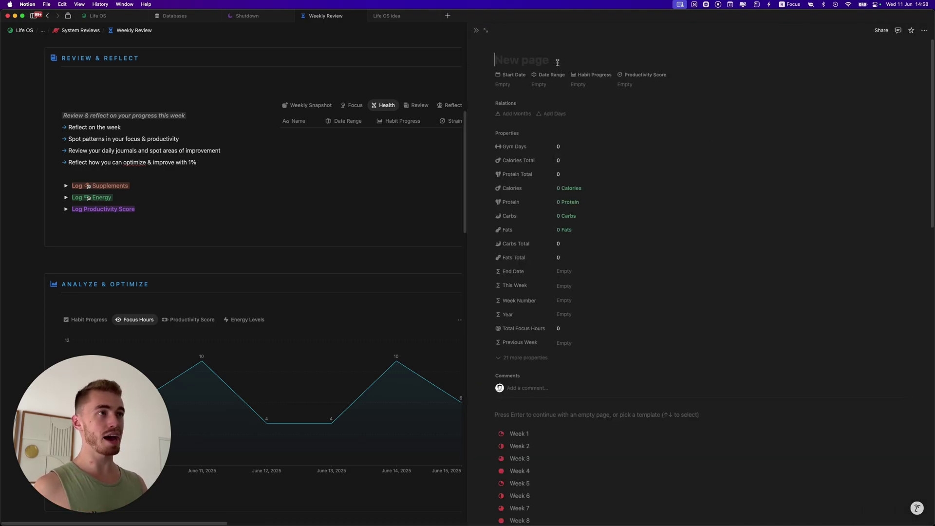
left_click(477, 42)
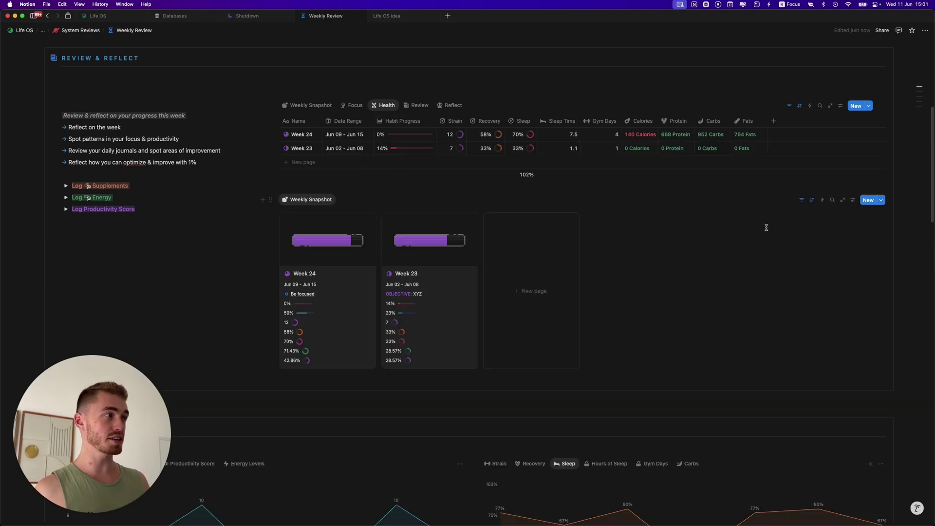
Step: Show the database title above the lower Weekly Snapshot gallery through its layout settings
left_click(852, 200)
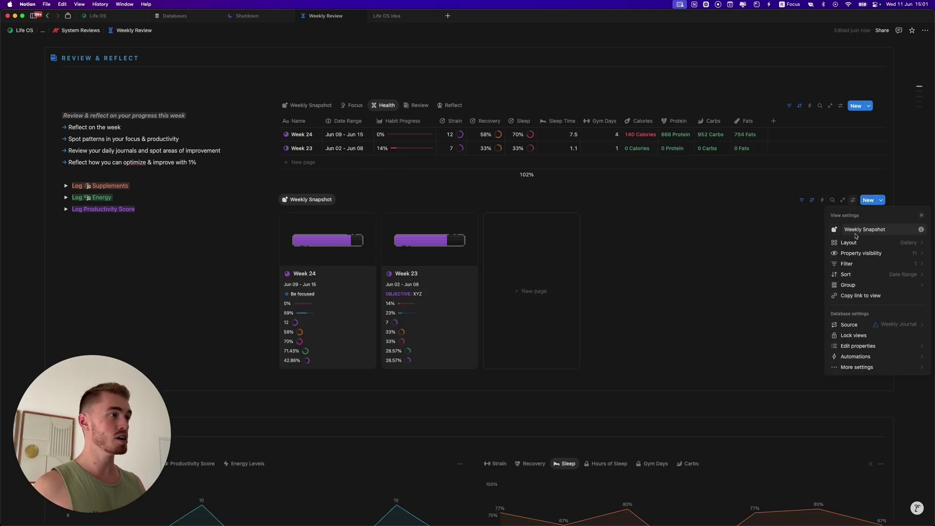
left_click(307, 208)
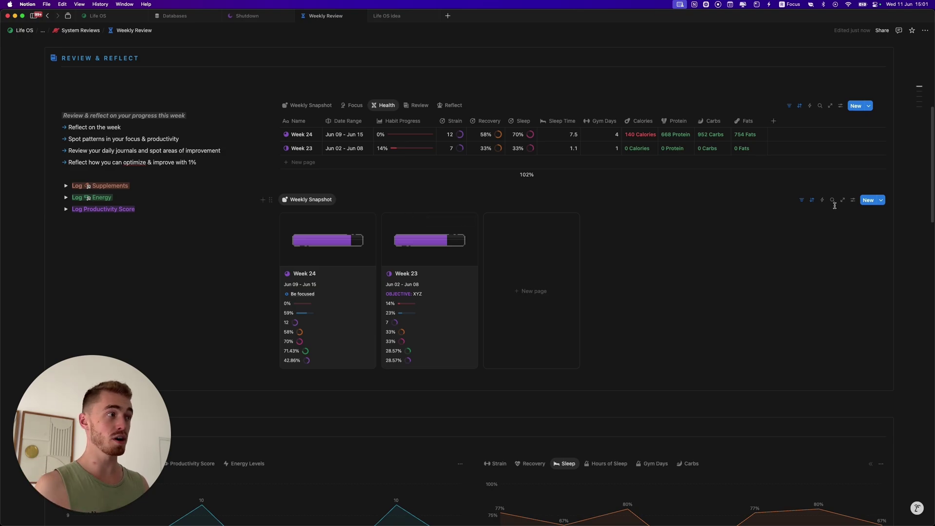
left_click(853, 199)
left_click(851, 244)
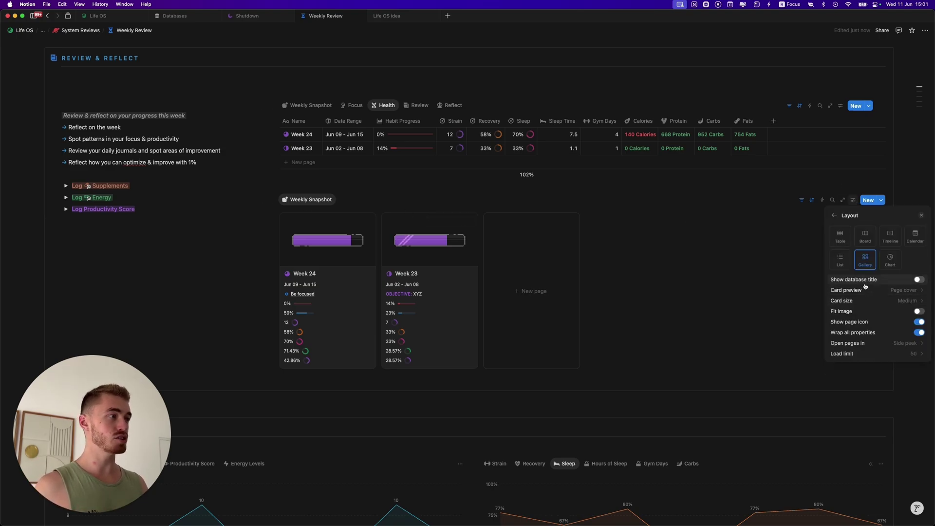
left_click(865, 284)
left_click(403, 195)
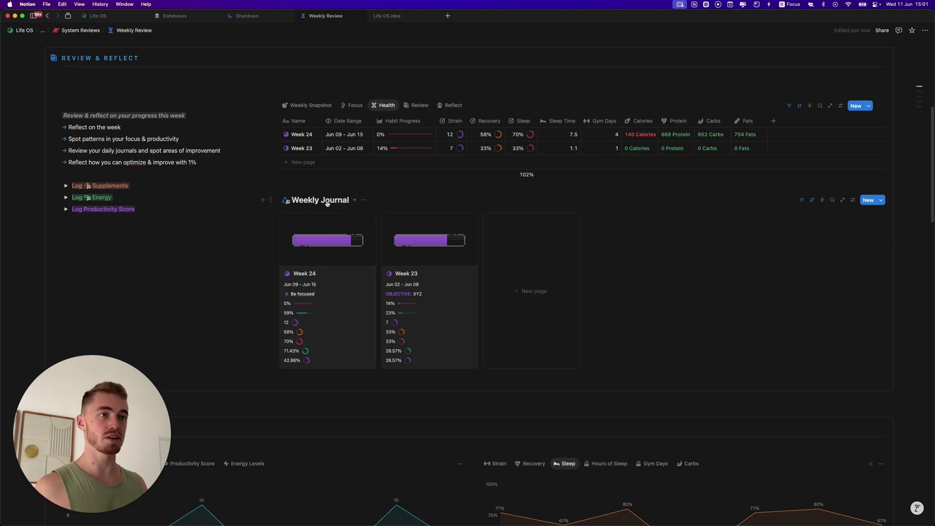
Step: Hide the gallery's Weekly Journal title from its own options and turn it back on in the view's layout settings
left_click(363, 201)
left_click(376, 237)
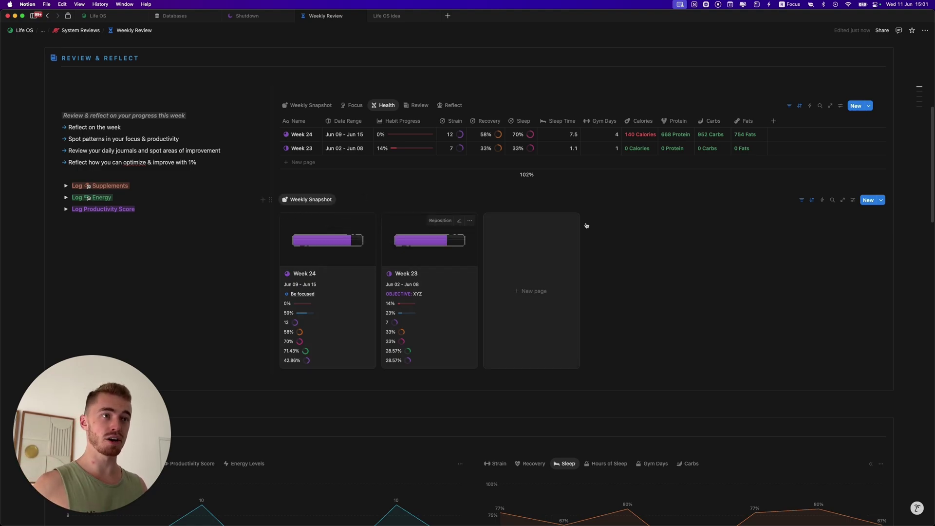
left_click(852, 200)
left_click(858, 244)
left_click(871, 280)
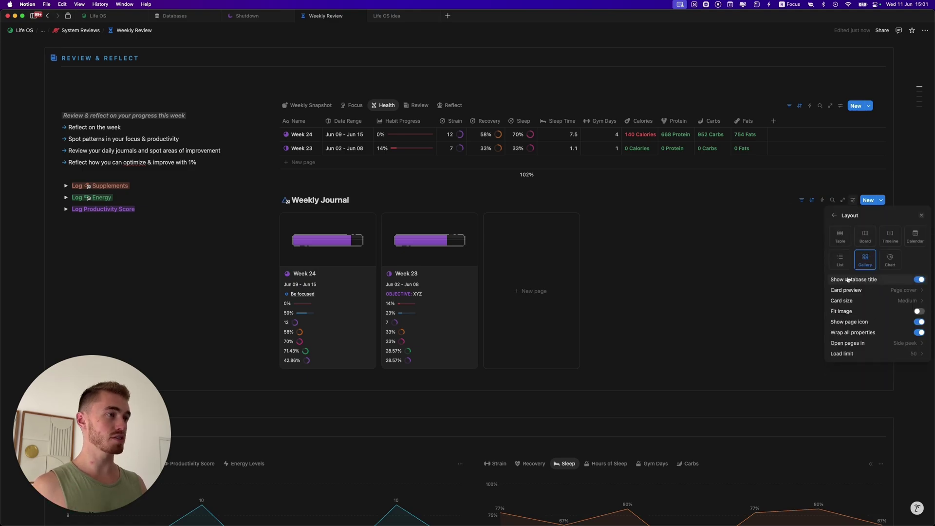
key("Escape")
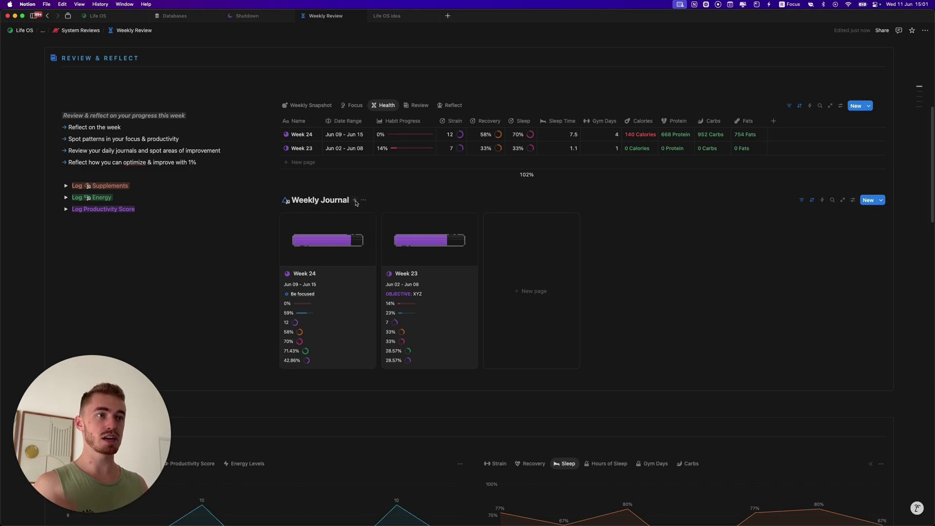
Step: Add a Table view to the Weekly Journal database and return to its Weekly Snapshot view
left_click(355, 201)
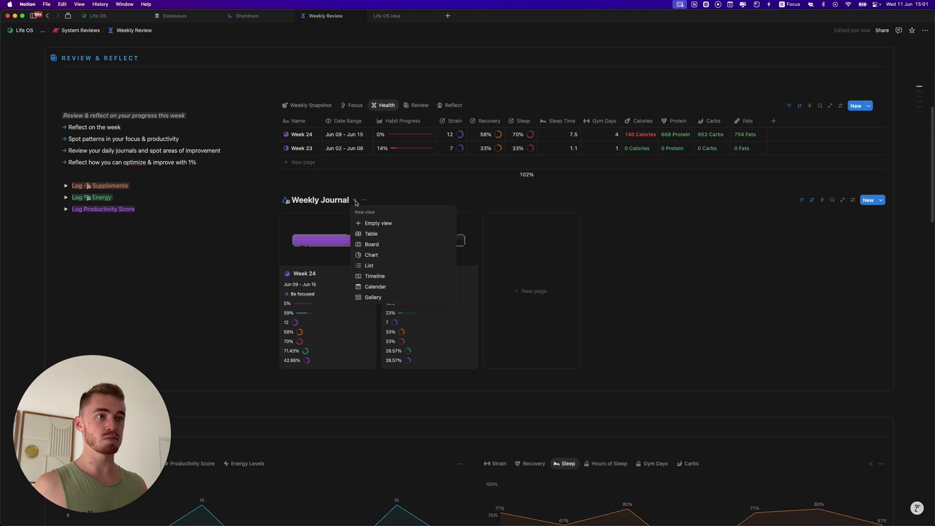
left_click(384, 235)
key("Escape")
left_click(325, 217)
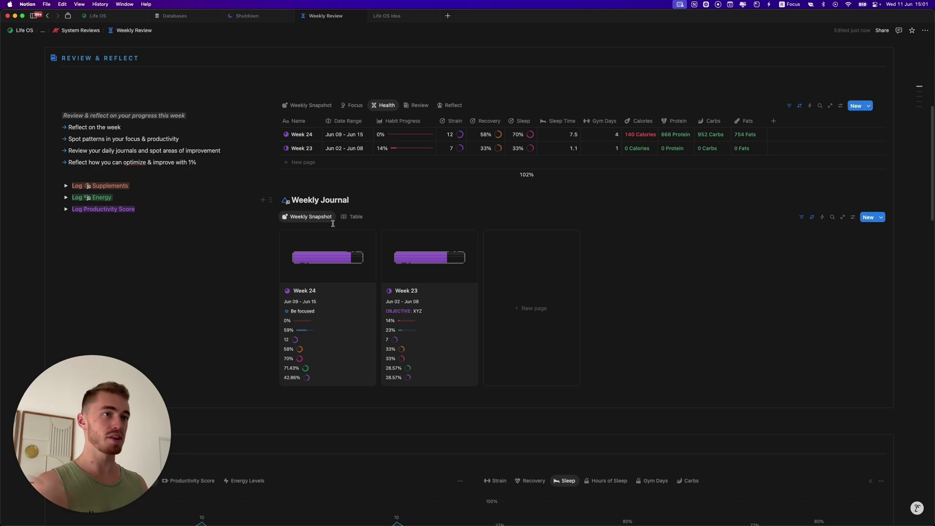
Step: Delete the new Table view from the Weekly Journal database and hide the database title
right_click(354, 216)
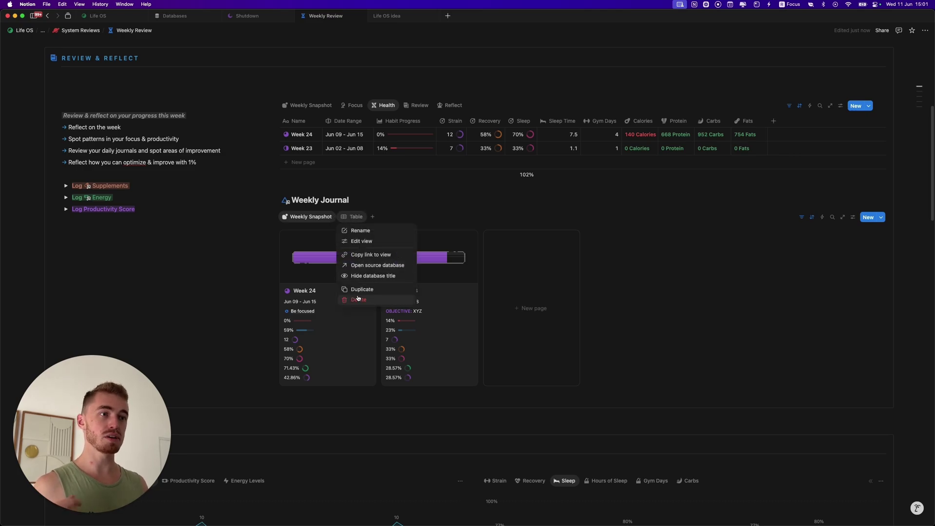
left_click(359, 299)
left_click(458, 277)
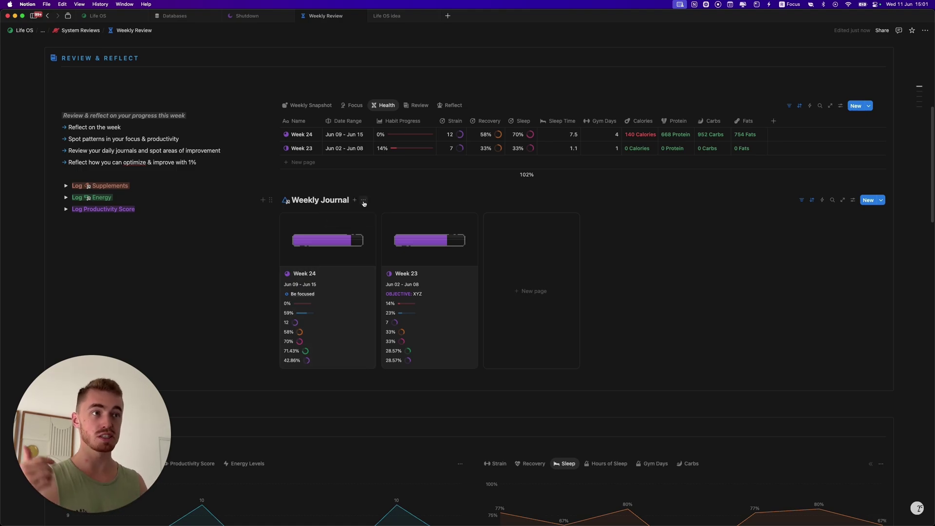
left_click(364, 201)
left_click(387, 237)
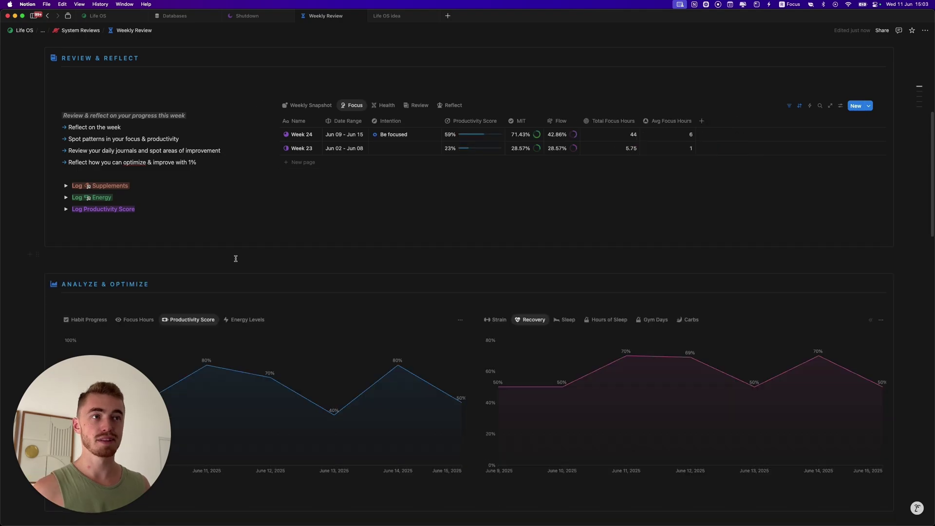
Step: View the Energy Levels, Sleep, Strain and Productivity Score charts under Analyze & Optimize, ending with Energy Levels beside Strain
left_click(245, 320)
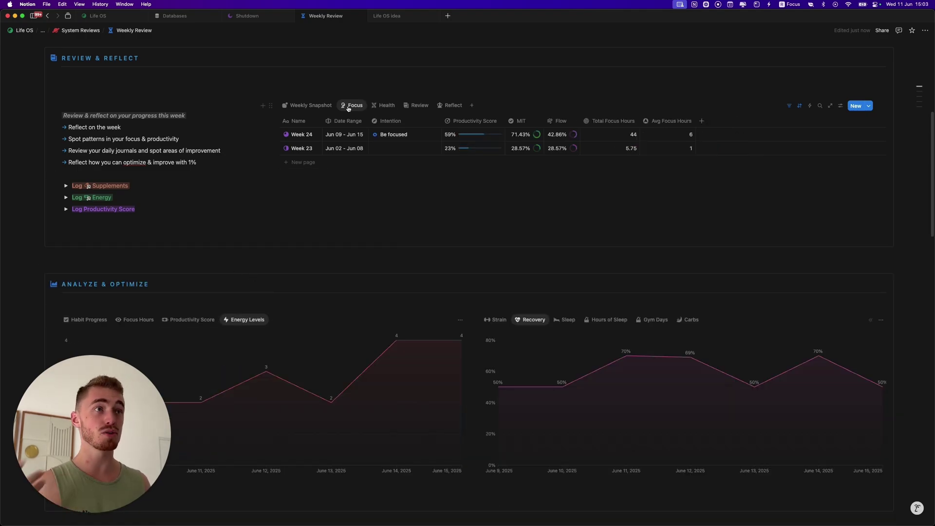
left_click(557, 322)
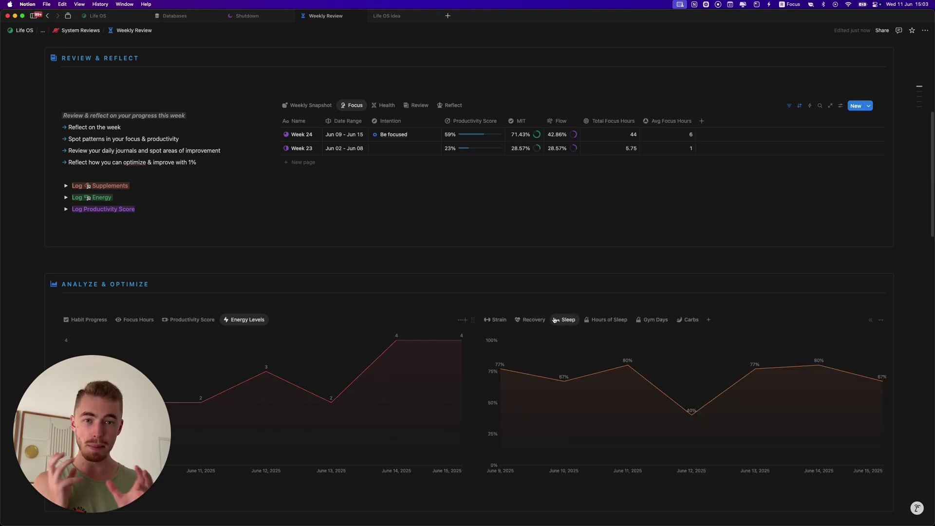
left_click(496, 320)
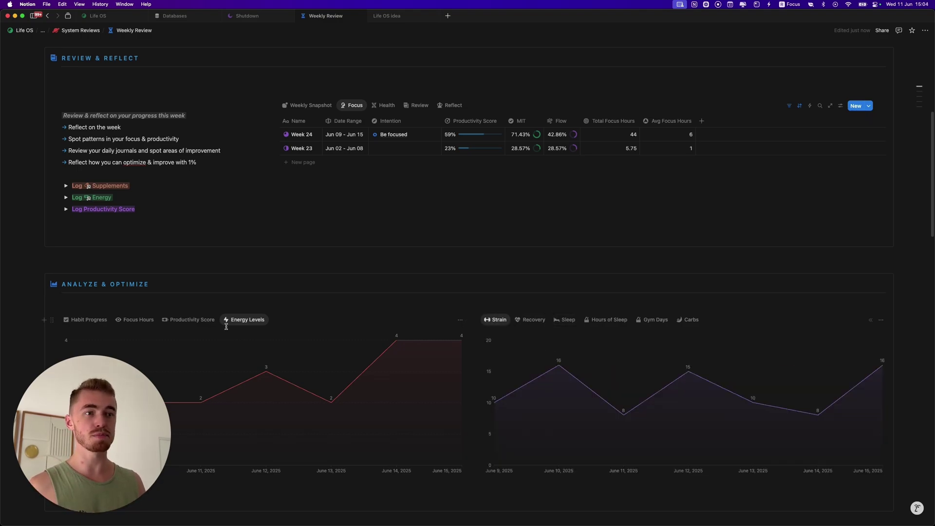
left_click(190, 320)
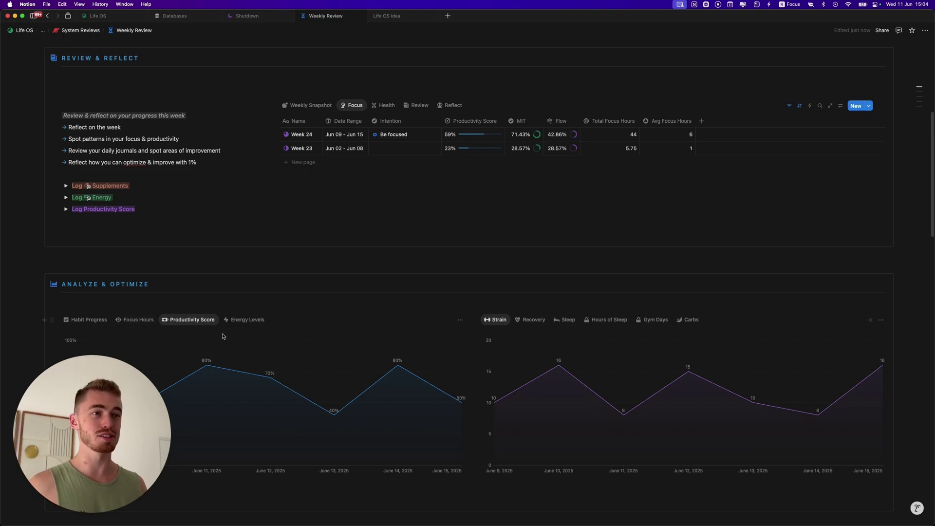
left_click(230, 319)
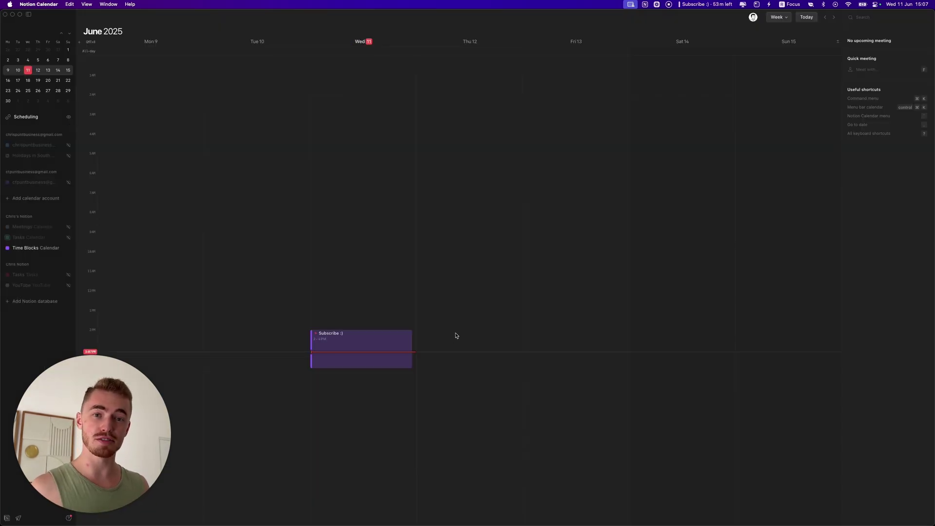
Step: In Notion Calendar, open the Subscribe :) time block on Wednesday, June 11 and set its status to In progress
left_click(396, 343)
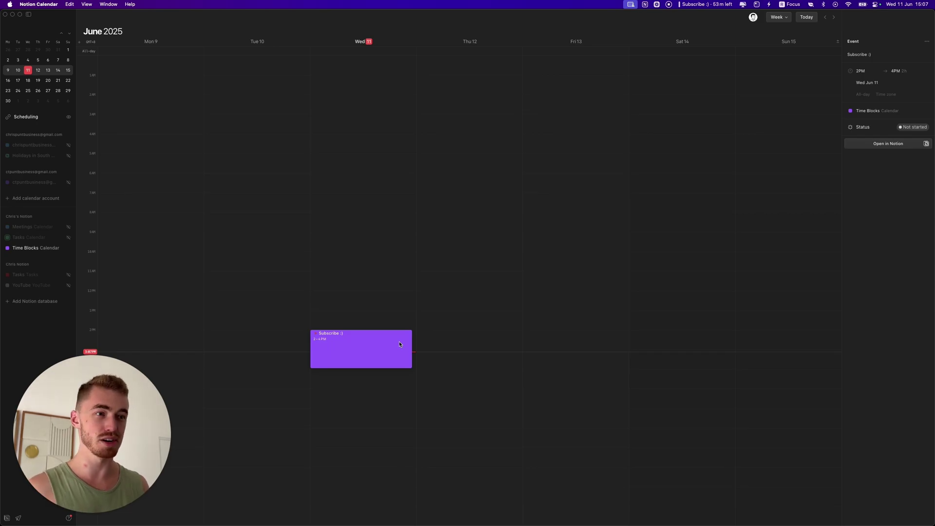
left_click(861, 128)
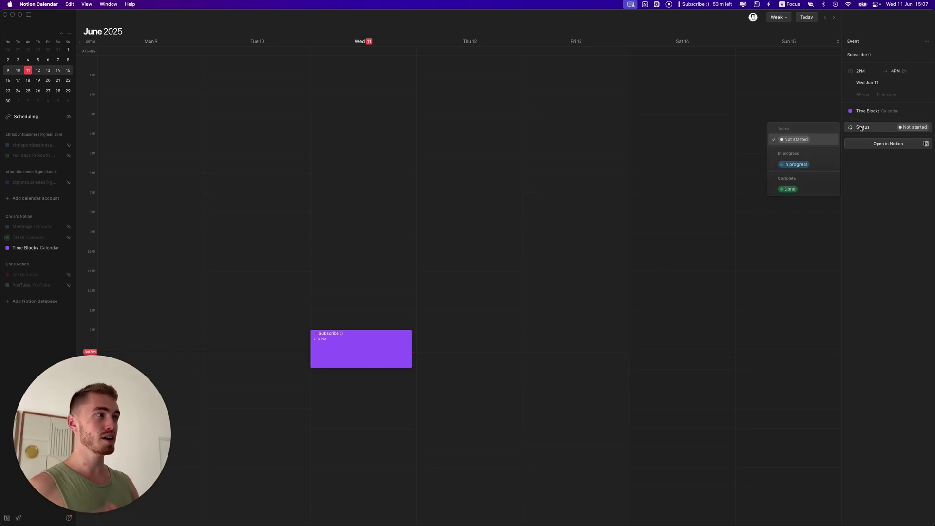
left_click(818, 164)
Step: Set the status of the Subscribe :) time block to Done
left_click(860, 127)
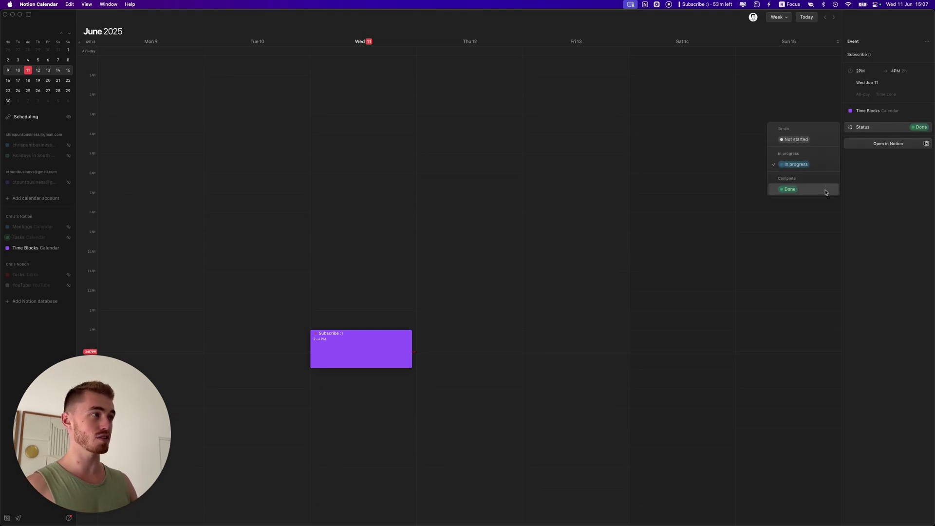
left_click(804, 189)
left_click(880, 128)
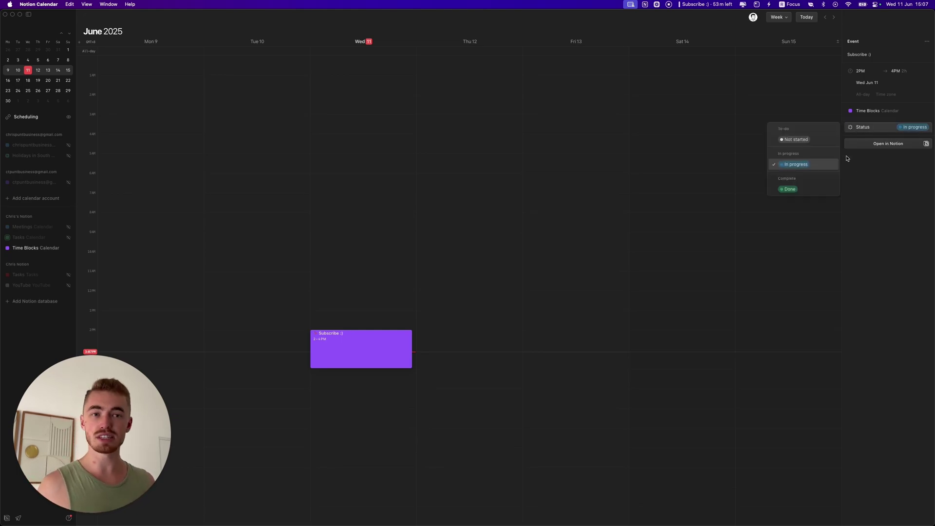
left_click(867, 187)
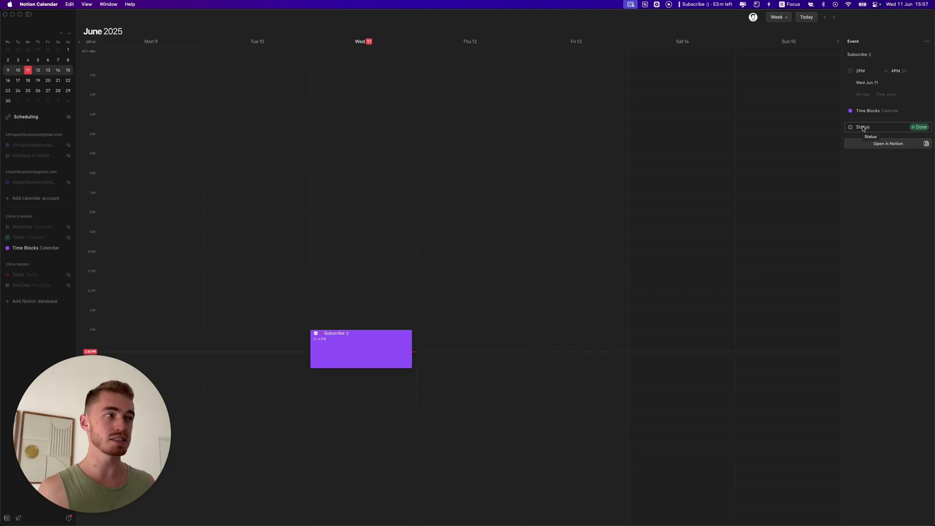
Step: Change the Subscribe :) time block's status back to In progress and reselect the block
left_click(863, 128)
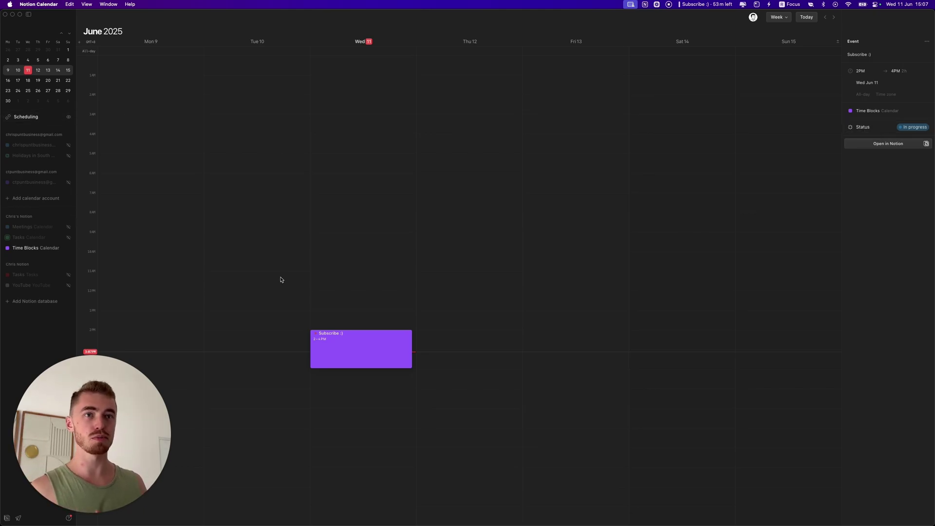
left_click(465, 265)
left_click(407, 342)
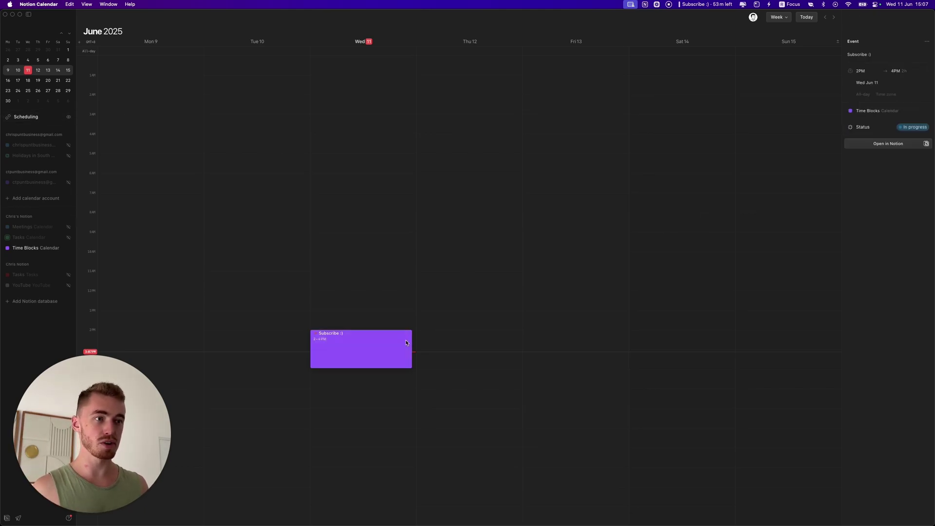
Step: Mark the Subscribe :) time block as Done again and leave its event details
left_click(888, 129)
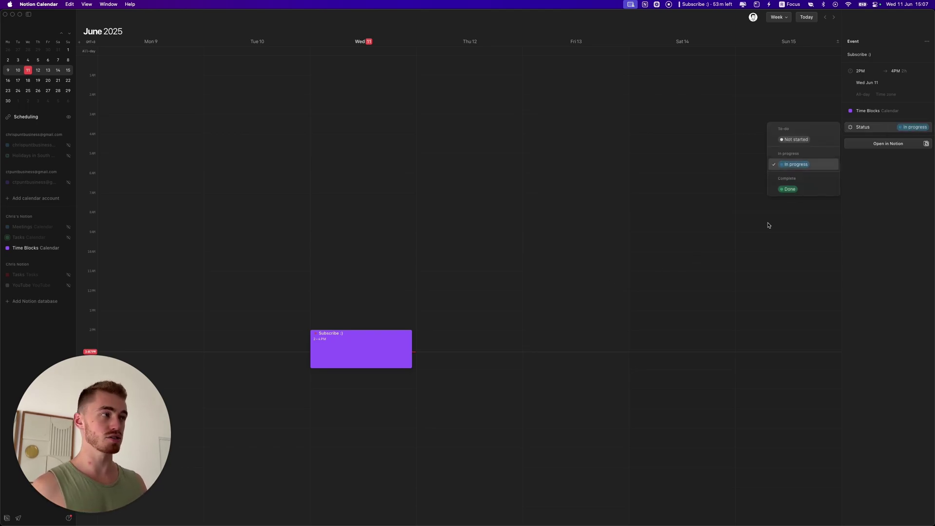
left_click(790, 190)
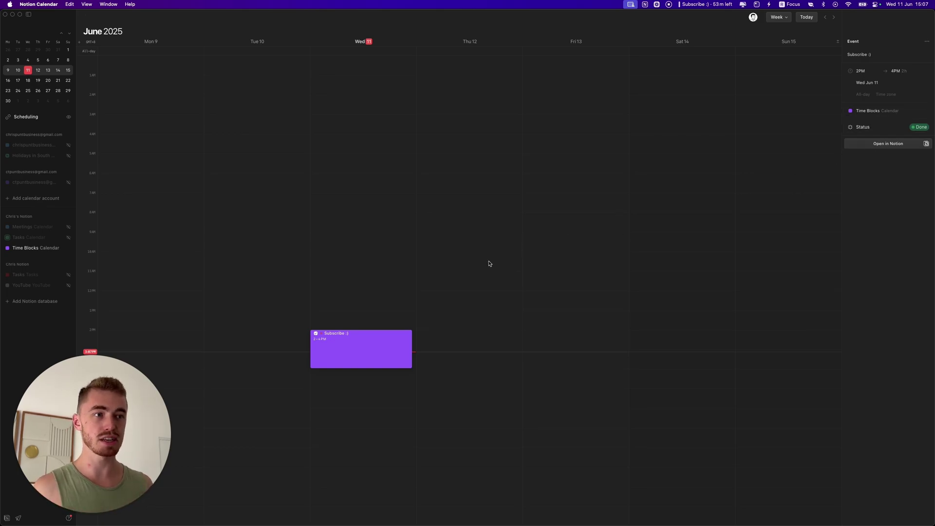
key("Escape")
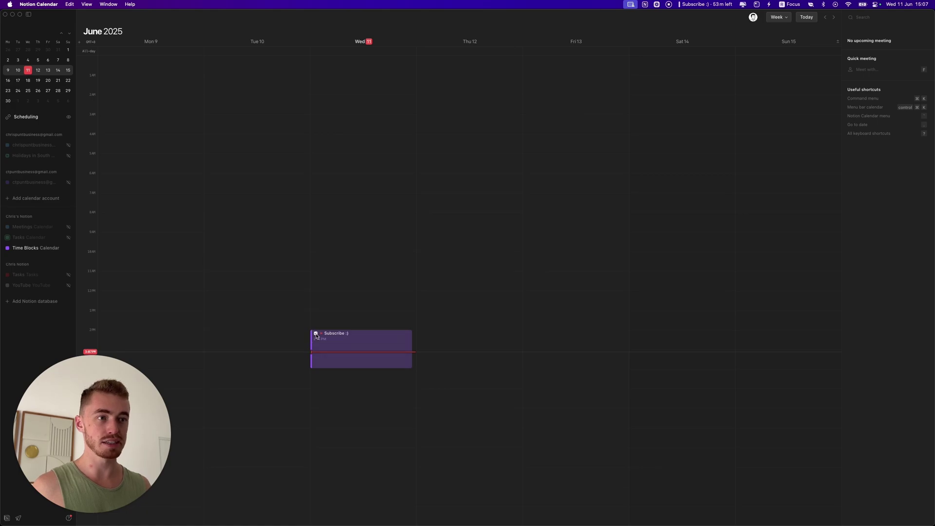
left_click(394, 347)
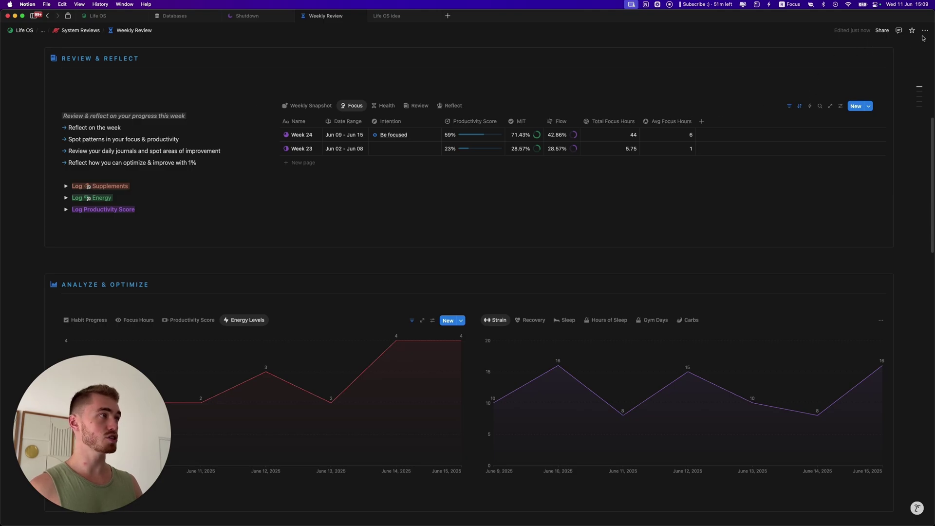
Step: Back in Notion, lock the Weekly Review page against edits
left_click(927, 32)
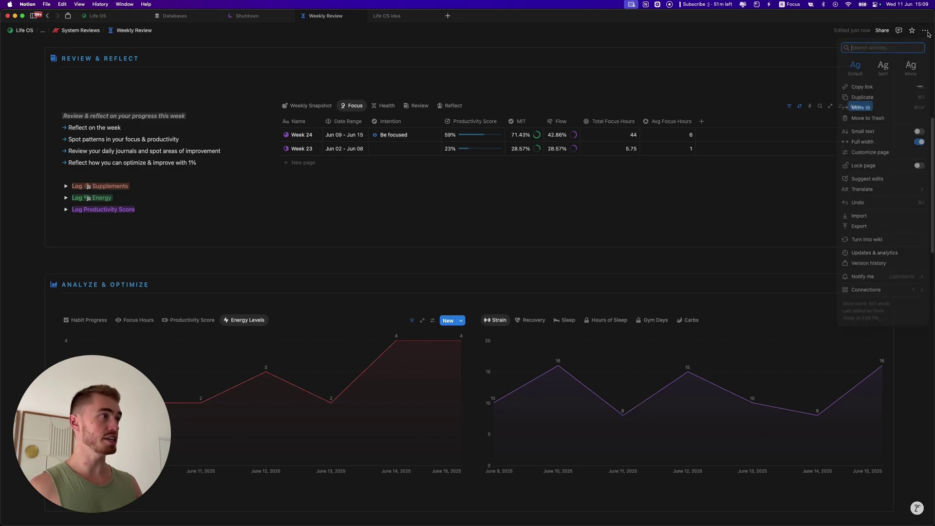
left_click(862, 166)
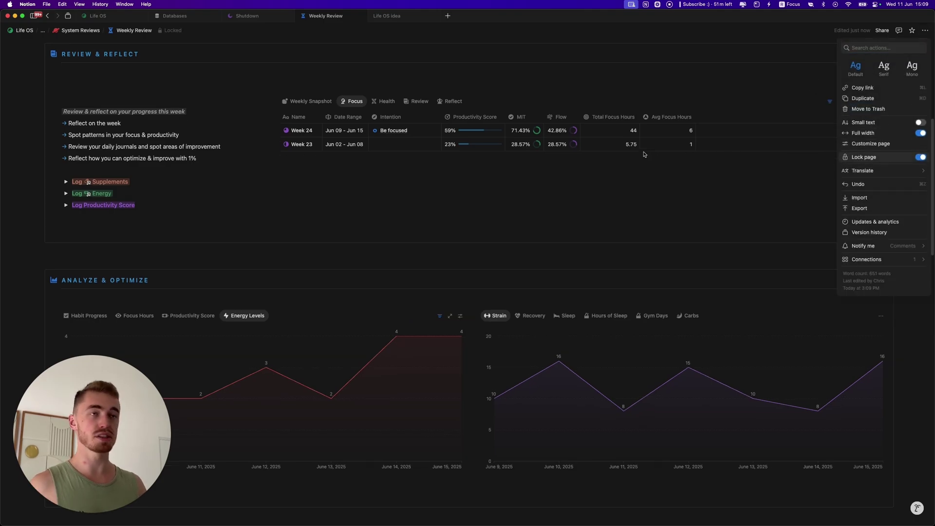
Step: Unlock the locked Weekly Review page for yourself only and re-lock it
left_click(643, 154)
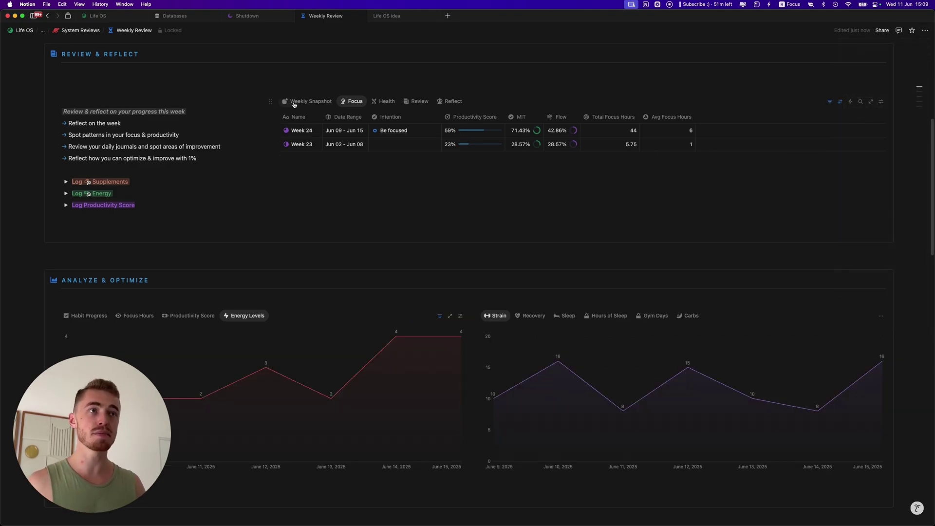
left_click(173, 30)
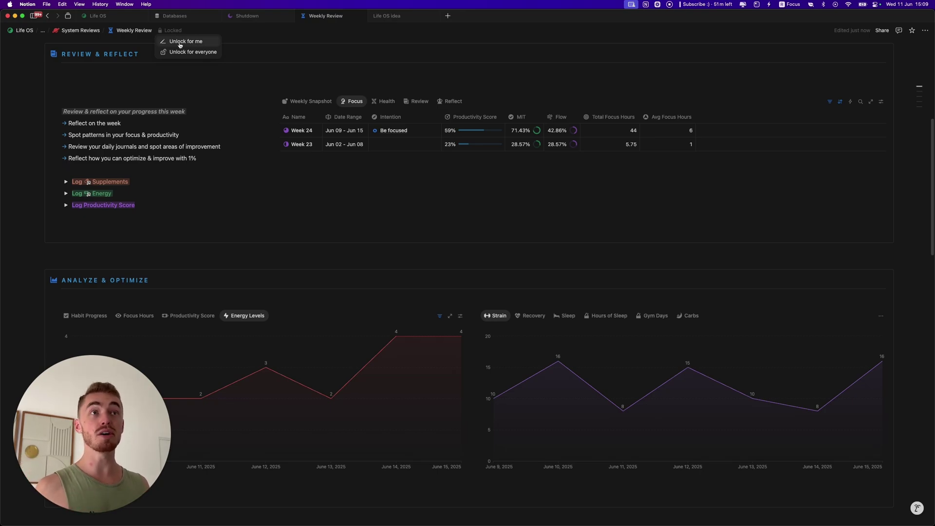
left_click(180, 42)
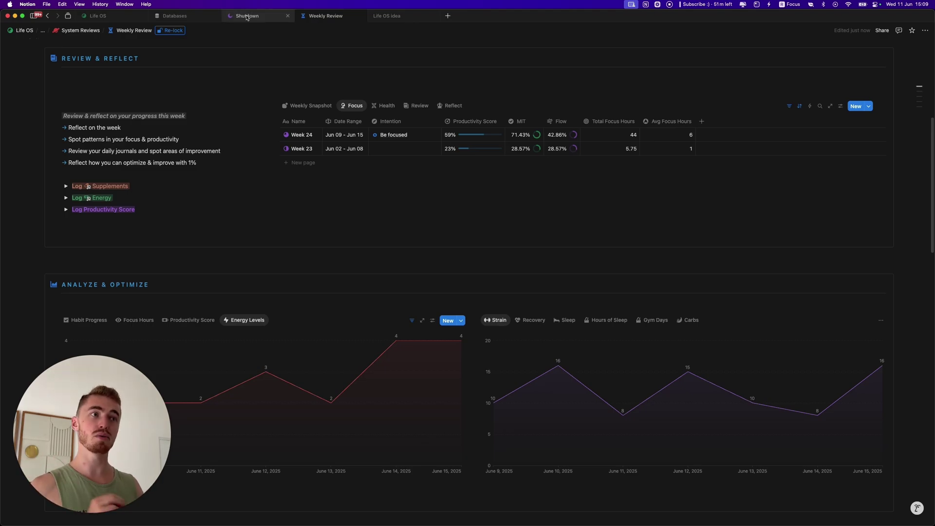
left_click(179, 31)
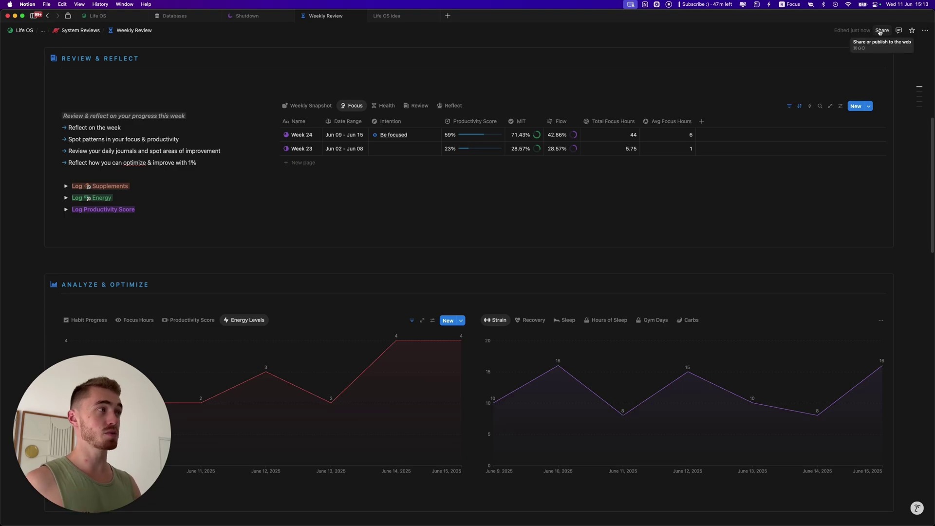
Step: Publish the Weekly Review page to the web as a site
left_click(880, 31)
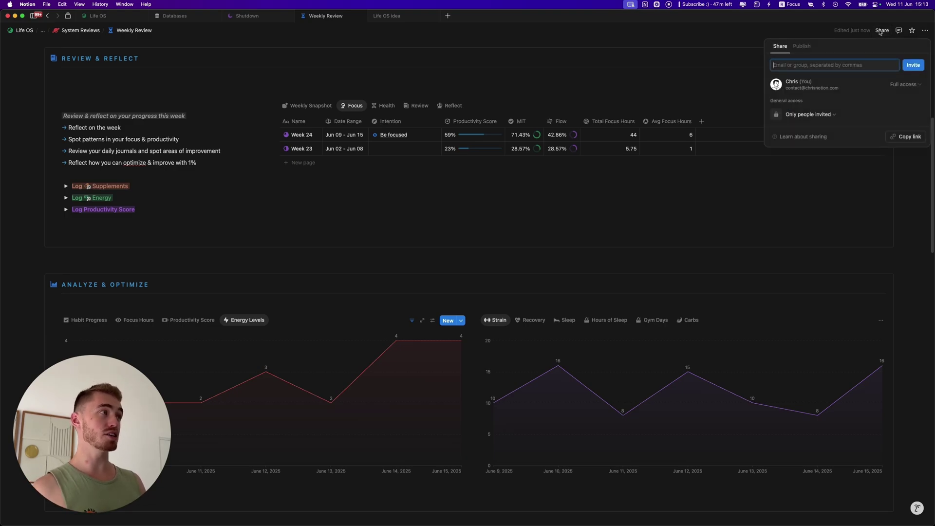
left_click(802, 48)
left_click(812, 180)
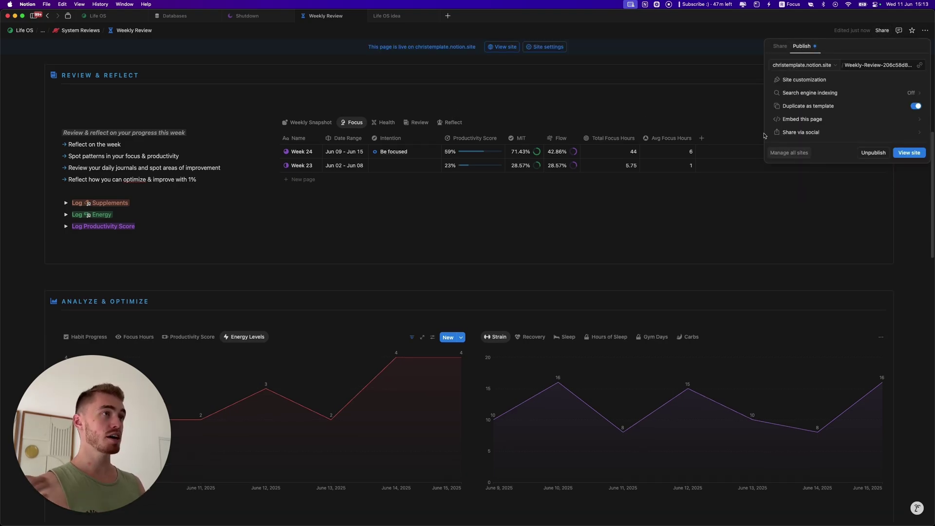
Step: Turn off the setting that always shows the published banner on sites and leave the publishing options
left_click(801, 154)
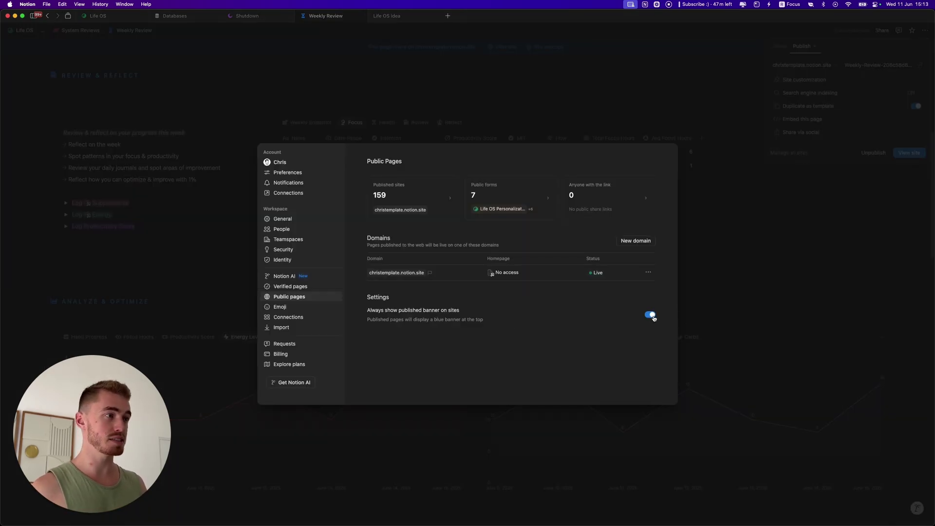
left_click(798, 244)
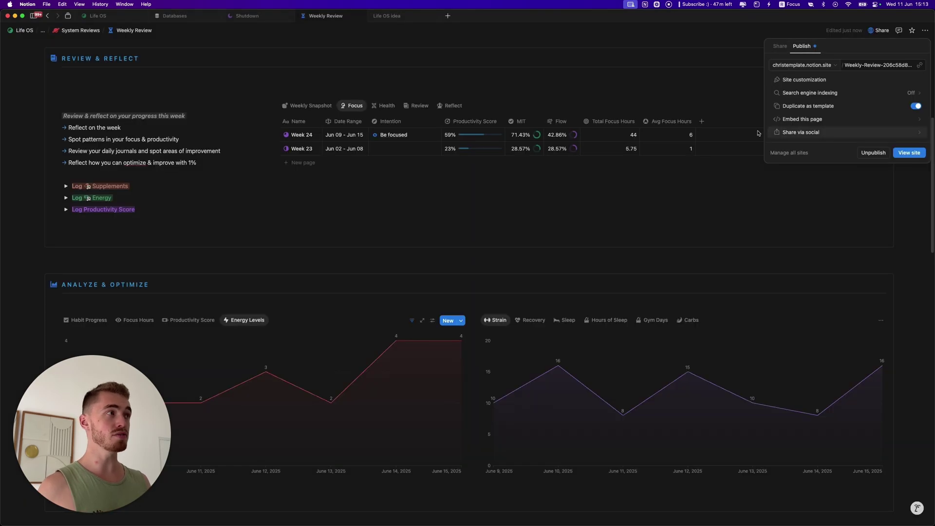
left_click(731, 129)
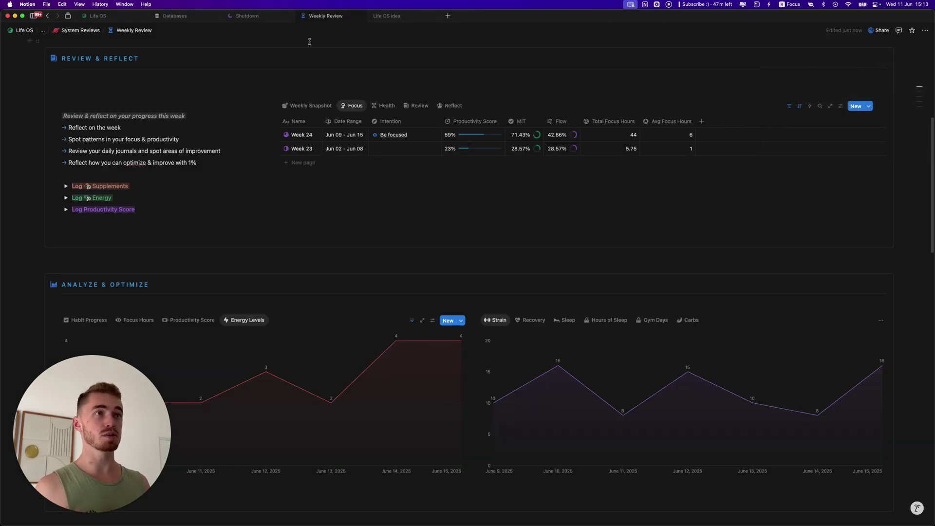
Step: Review the embed code and social sharing options for the published Weekly Review page
left_click(875, 32)
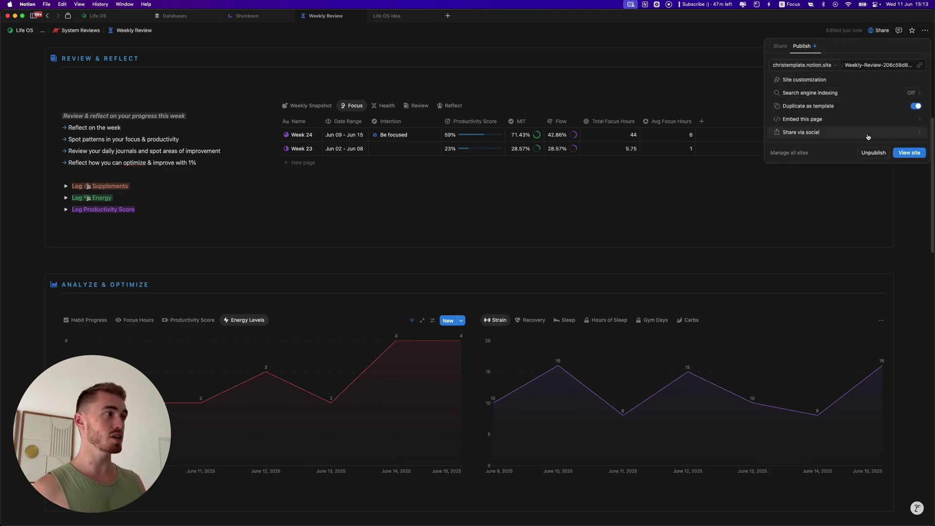
left_click(822, 121)
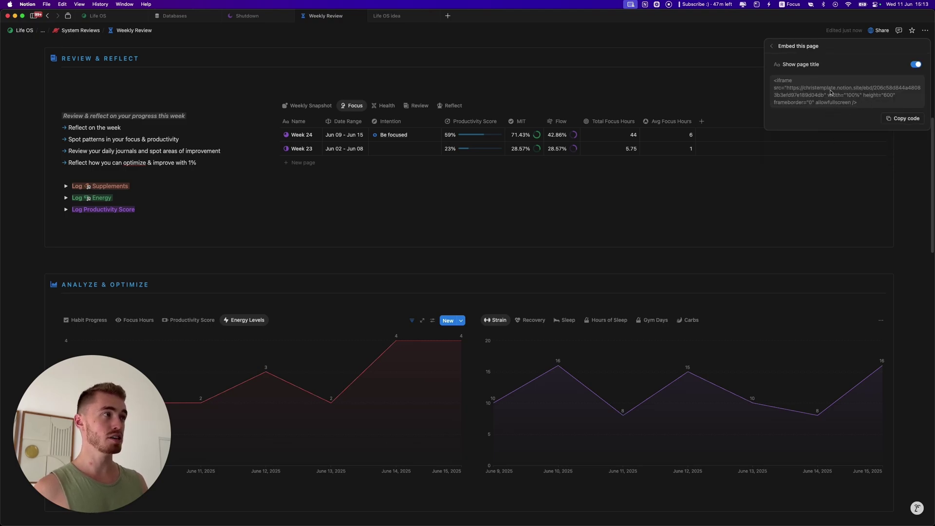
left_click(771, 45)
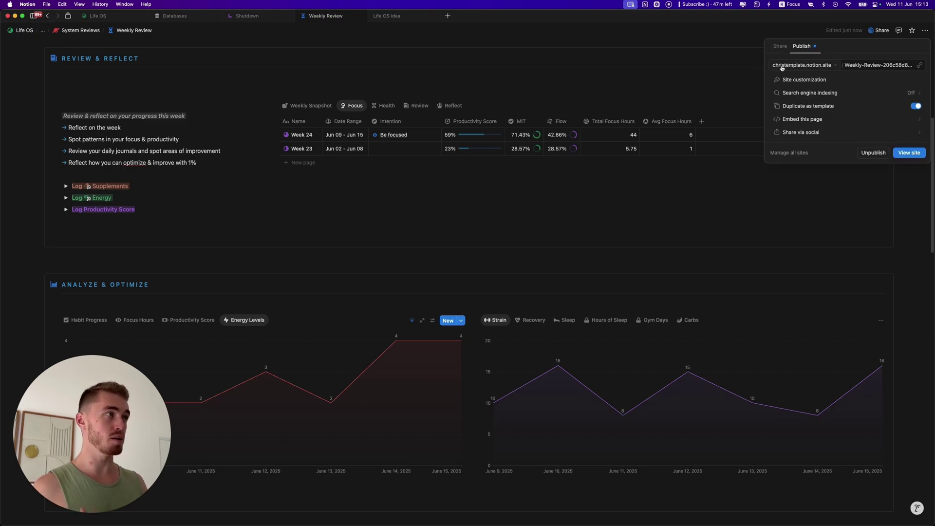
left_click(837, 136)
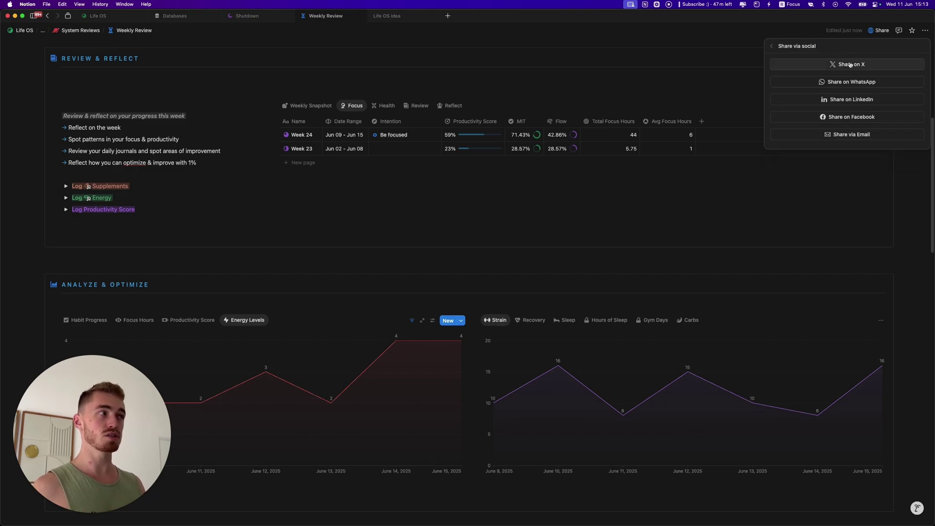
left_click(771, 46)
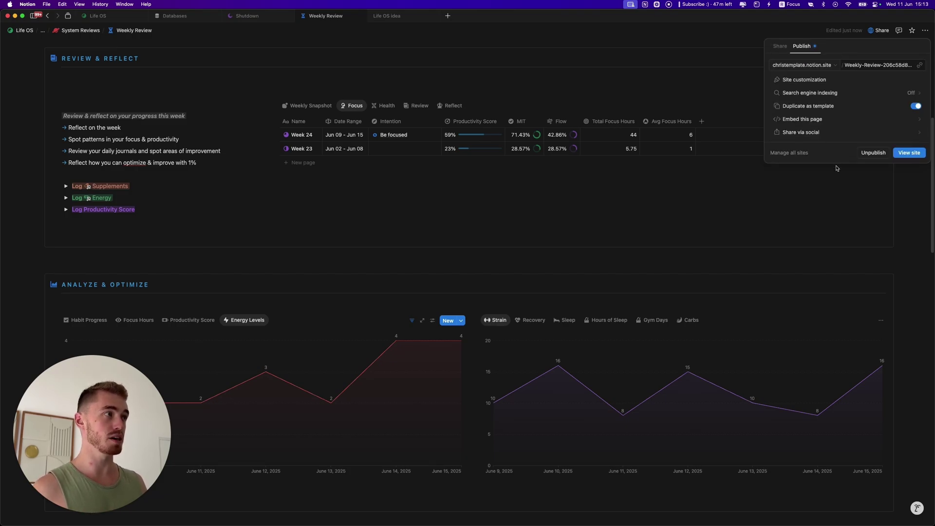
Step: Open the published page's site customization and examine its Google Analytics setting
left_click(816, 81)
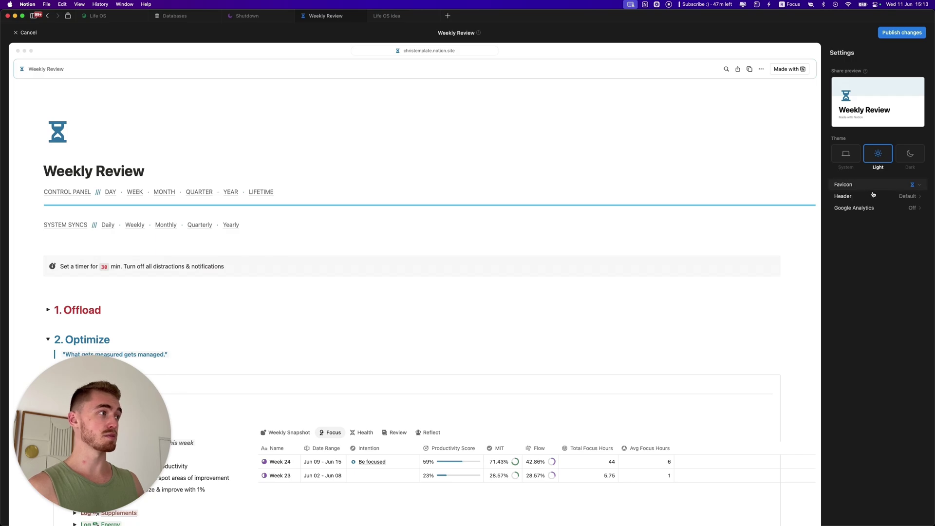
left_click(883, 208)
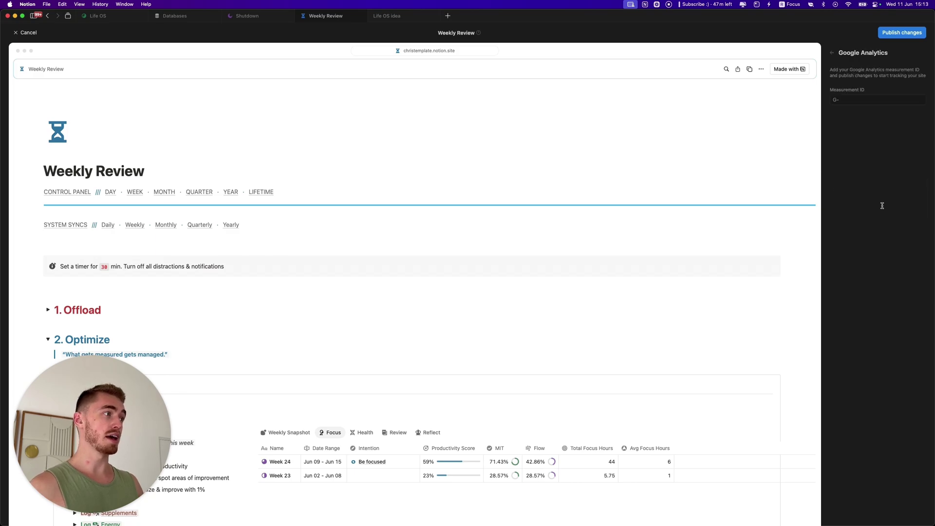
left_click(832, 53)
Step: Preview the site in the Dark theme, examine its header options, and leave the customization without publishing
left_click(913, 159)
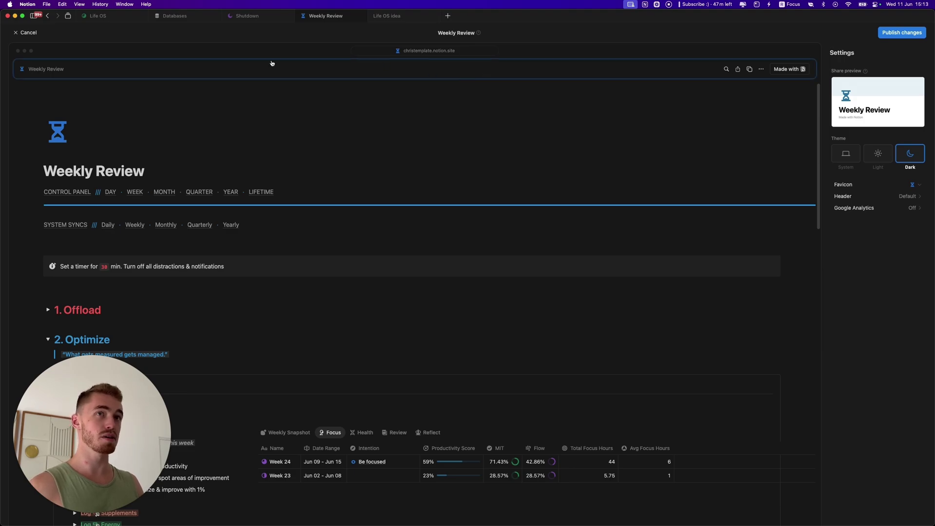
left_click(47, 69)
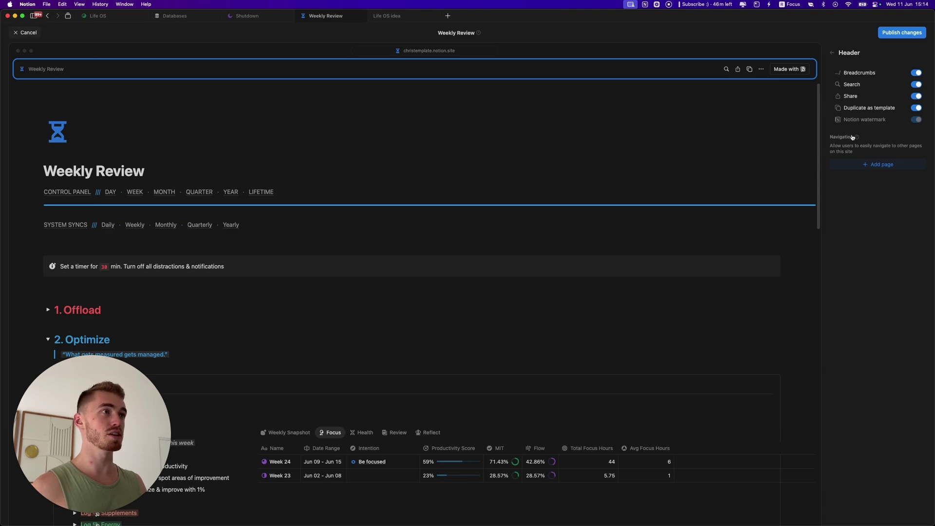
key("Escape")
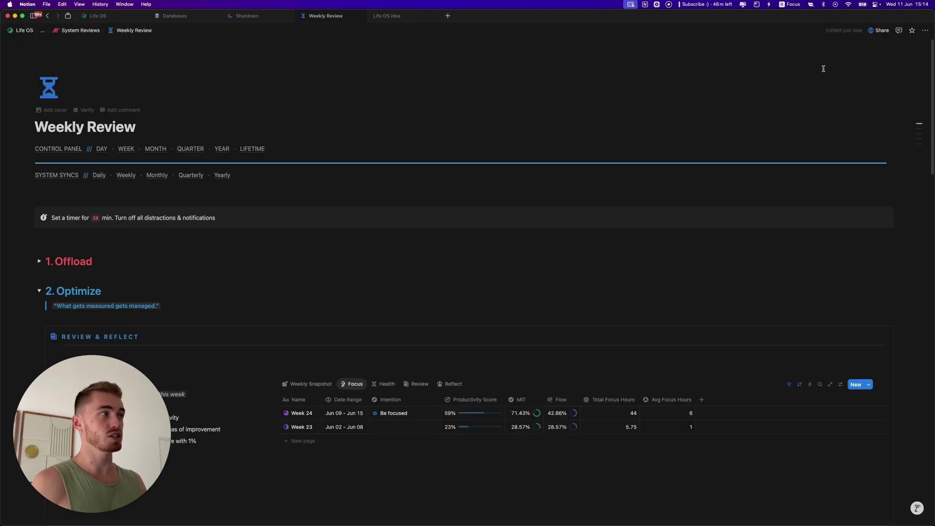
Step: Unpublish the Weekly Review page from the web
left_click(882, 31)
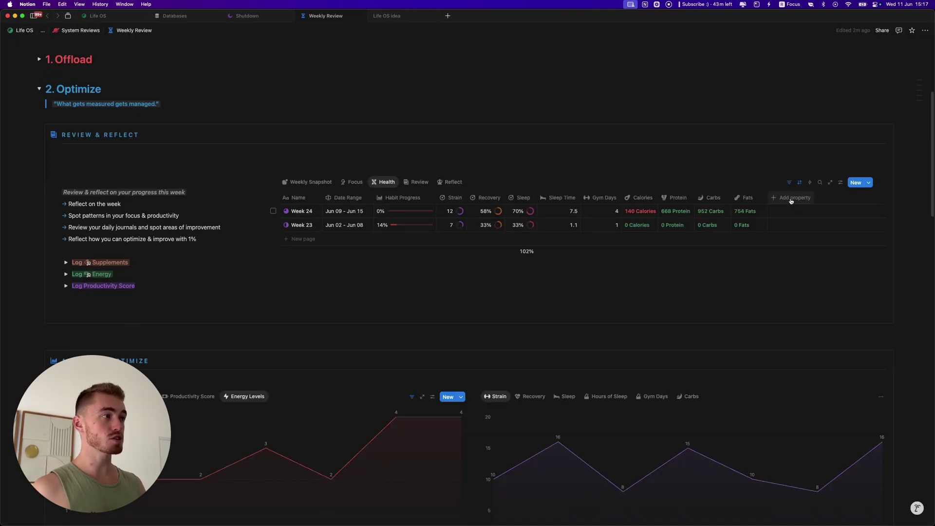
Step: Add a Select property named Productivity to the Health view of the Review & Reflect database
left_click(791, 200)
left_click(804, 276)
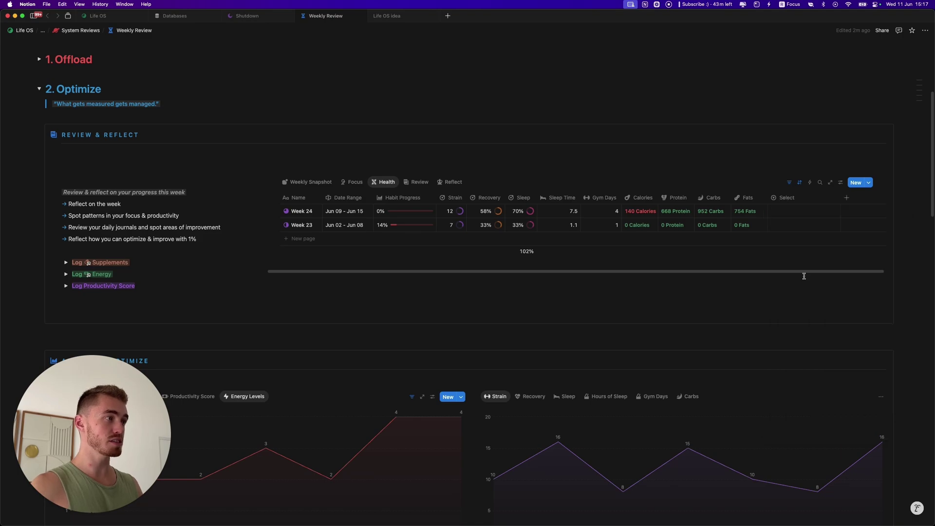
left_click(792, 197)
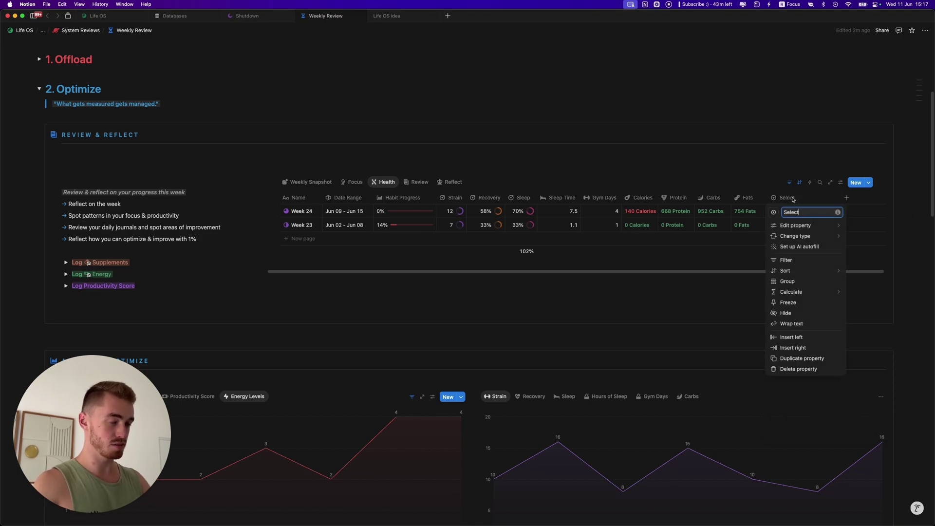
type("Productivity")
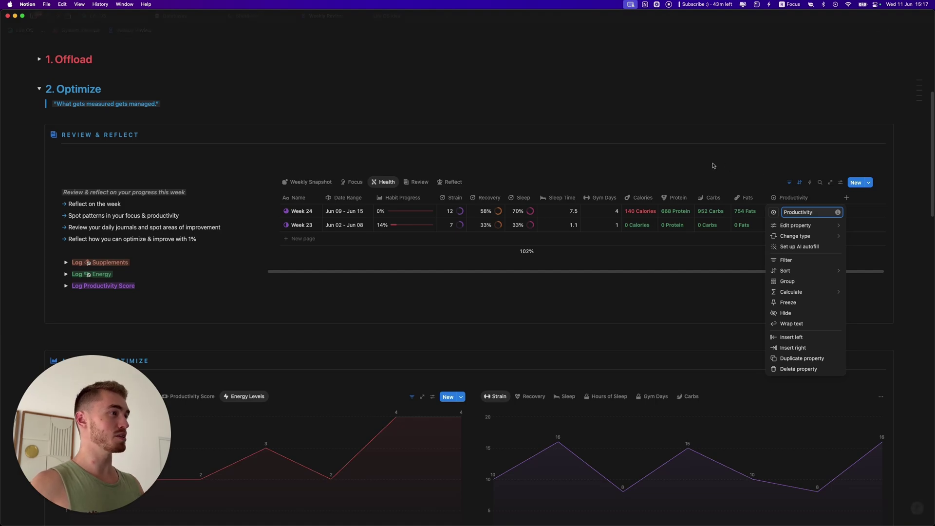
key("Return")
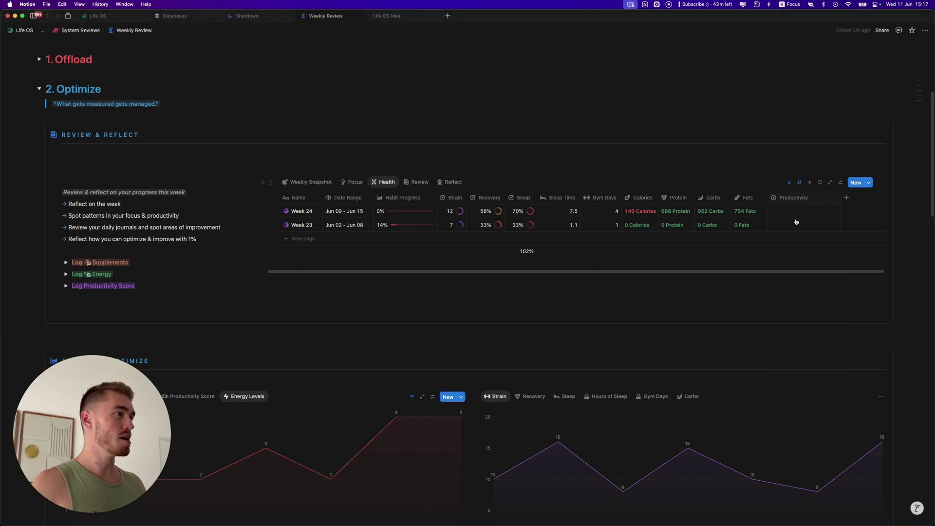
Step: Create the Productivity options Yes and No from the Week 24 row, with No as the row's value
left_click(797, 211)
type("Yes")
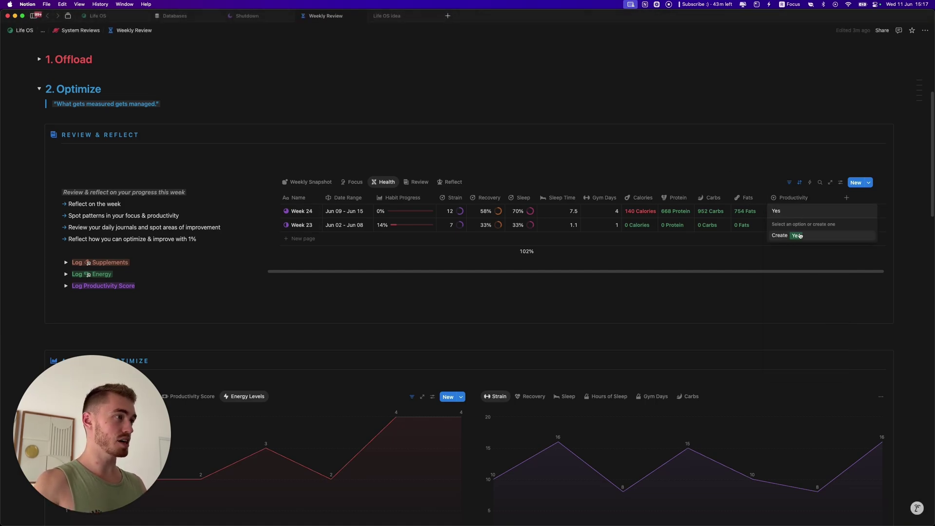
key("Return")
left_click(799, 211)
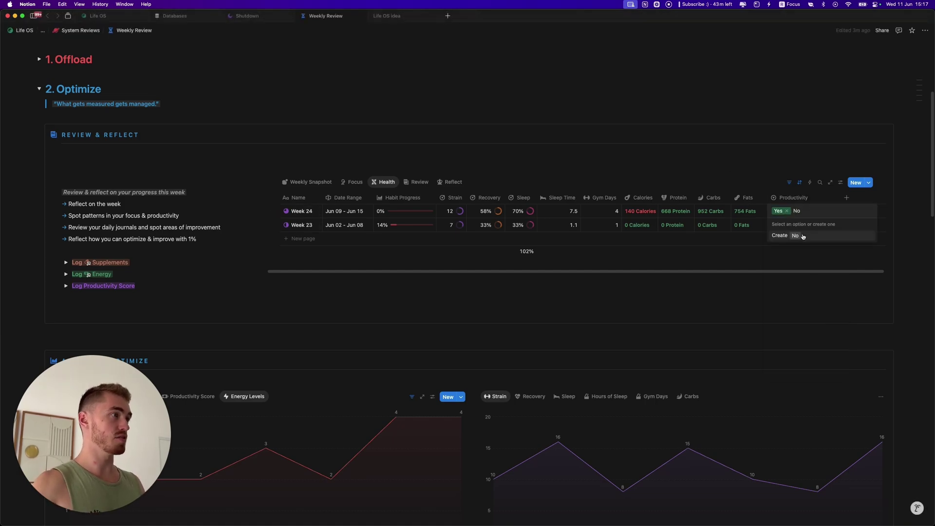
key("Escape")
Step: Turn on AI autofill for the Productivity property and examine its prompt and new-option generation settings
left_click(797, 203)
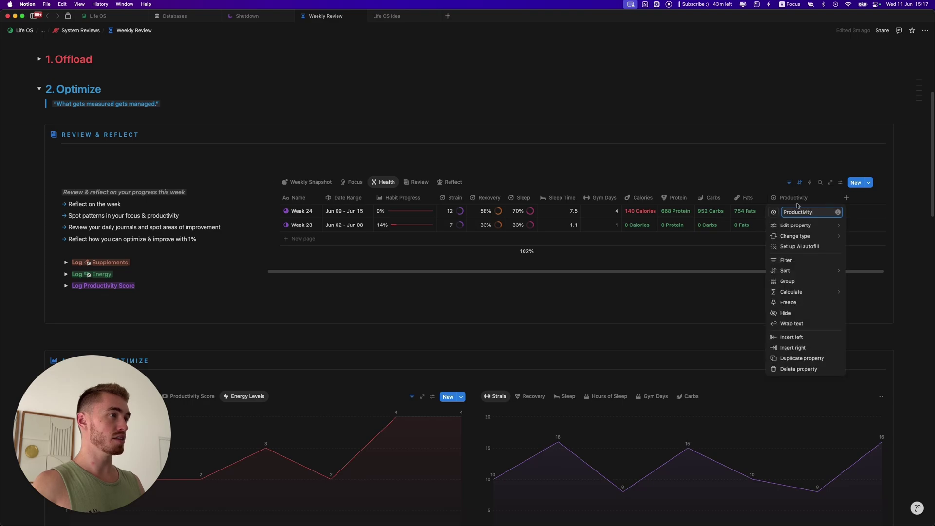
left_click(789, 247)
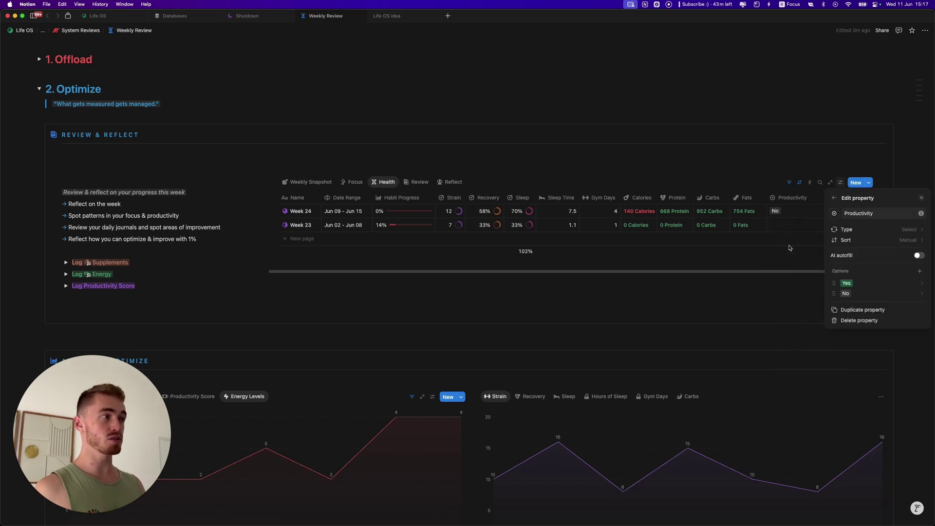
left_click(903, 257)
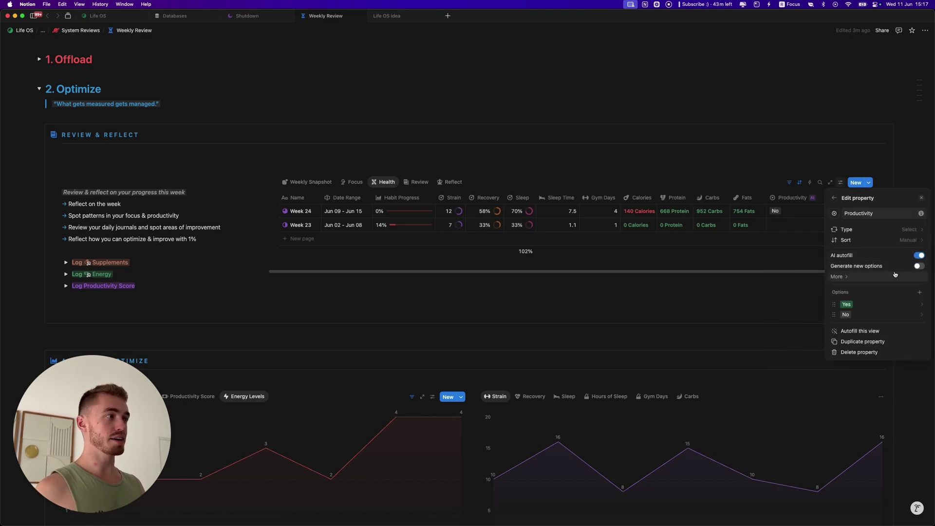
left_click(894, 278)
left_click(870, 257)
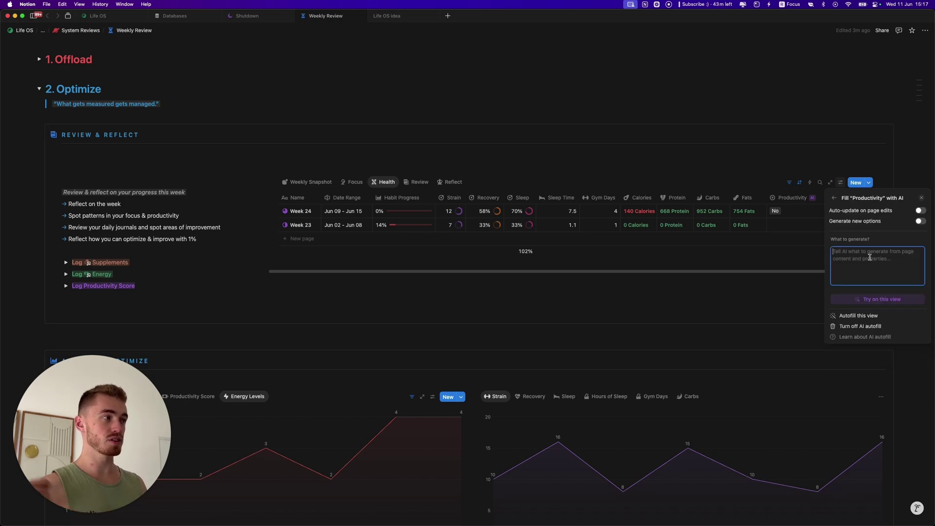
left_click(835, 198)
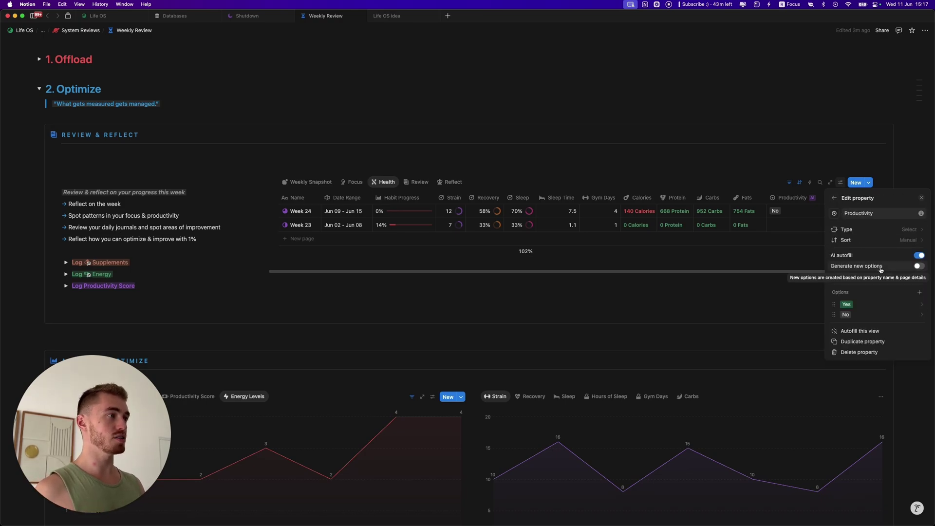
left_click(881, 269)
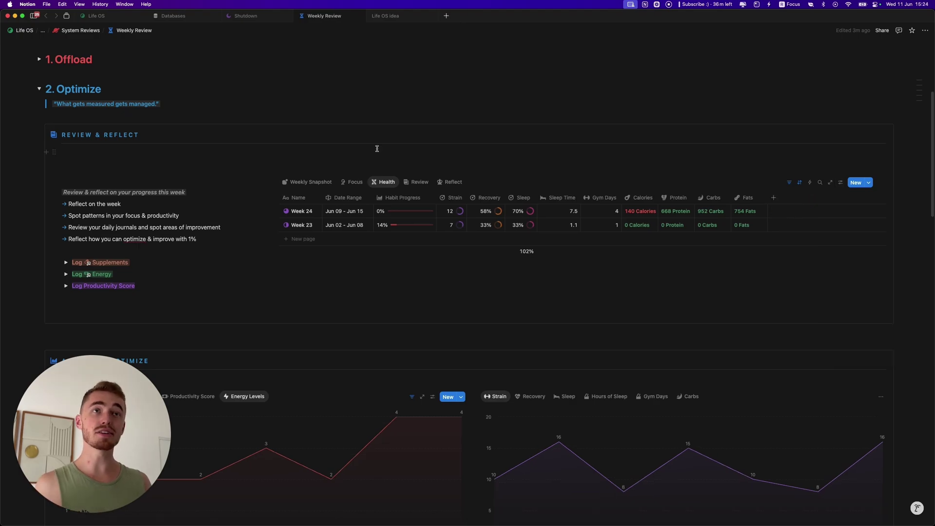
Step: View the tab group options for the current window
left_click(67, 17)
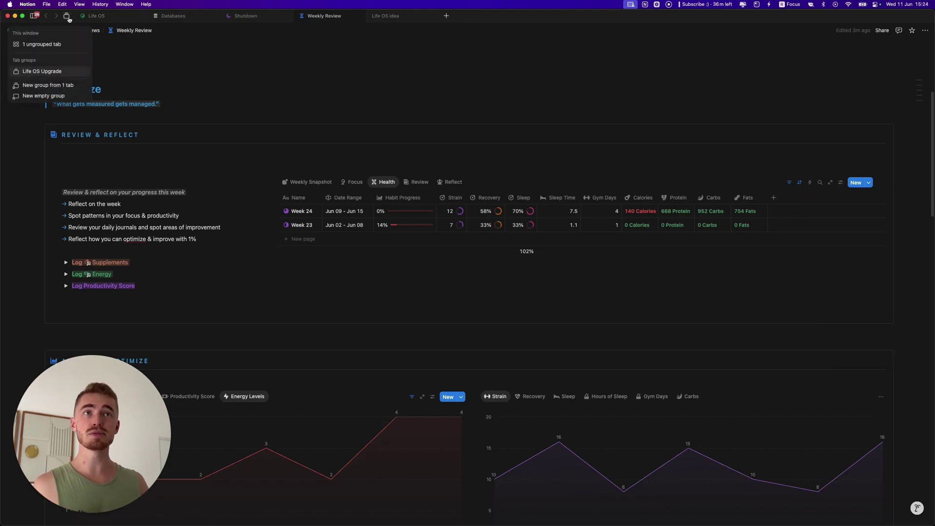
left_click(68, 17)
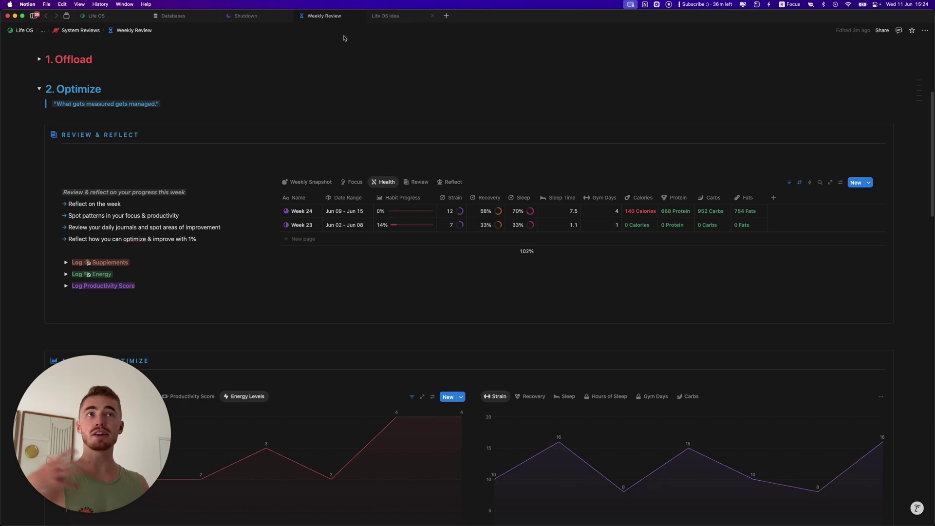
left_click(67, 17)
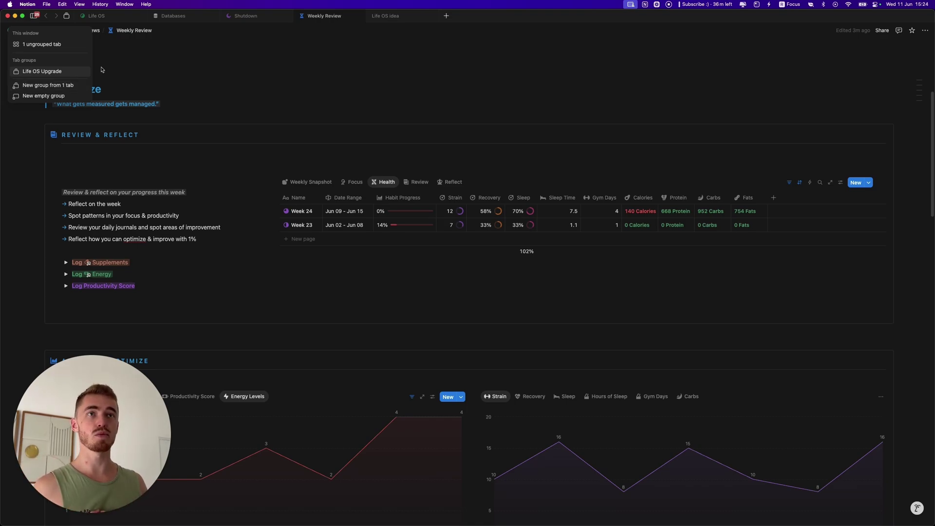
Step: Switch back and forth between the ungrouped tab and the Life OS Upgrade tab group, ending on Life OS Upgrade
left_click(60, 71)
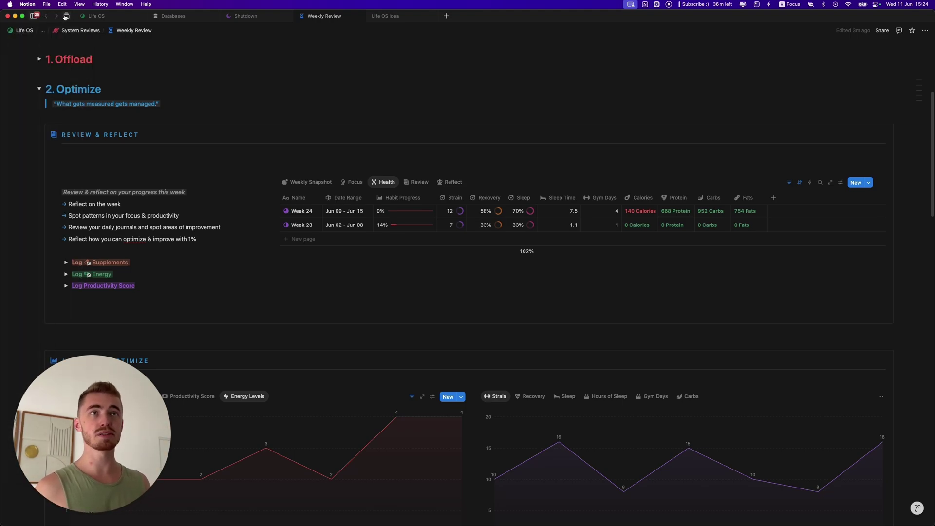
left_click(35, 15)
left_click(29, 42)
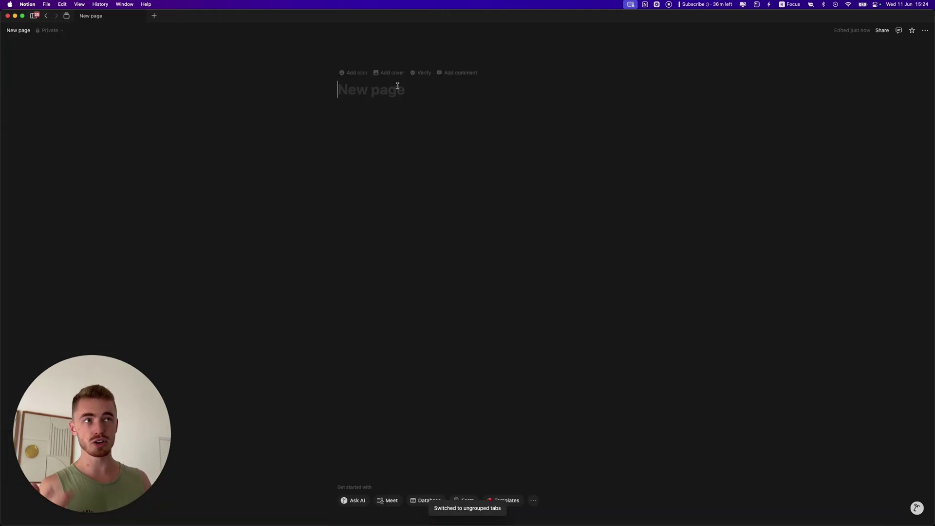
left_click(66, 16)
left_click(42, 71)
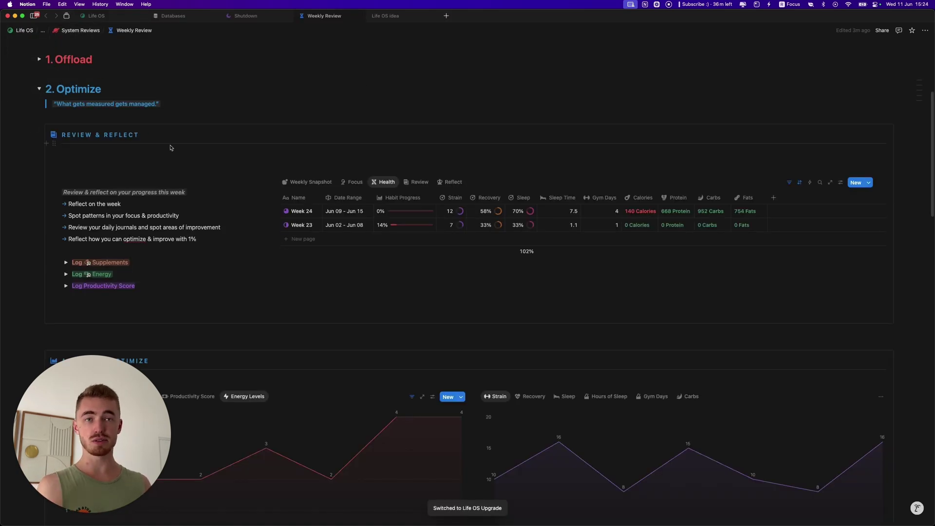
left_click(67, 16)
left_click(30, 42)
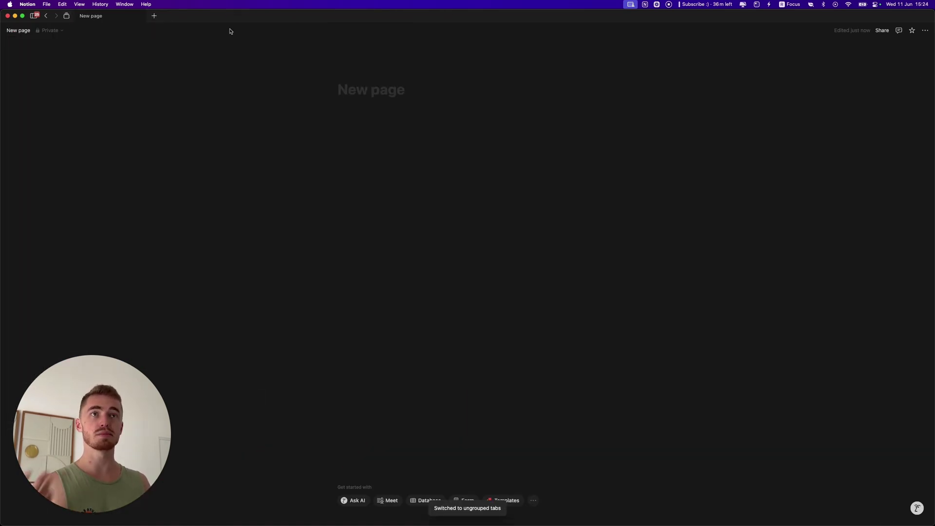
left_click(65, 15)
left_click(43, 71)
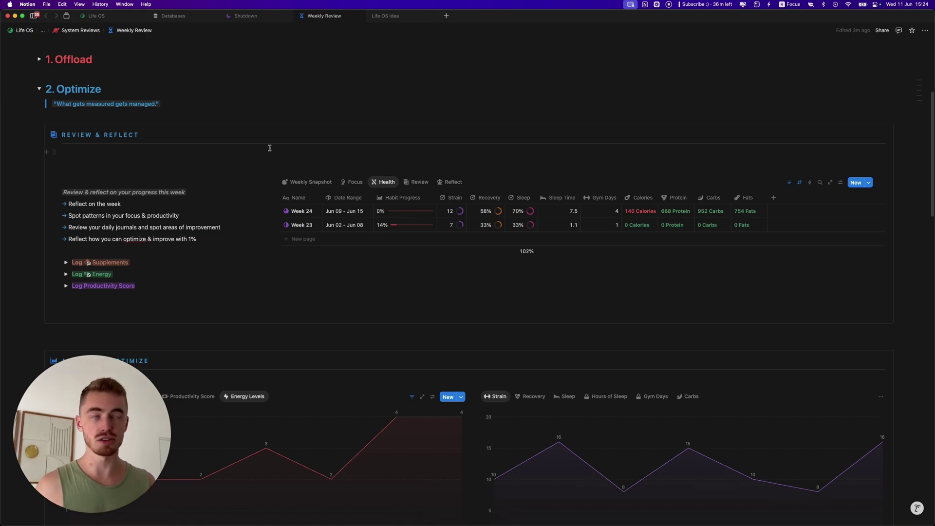
left_click(65, 16)
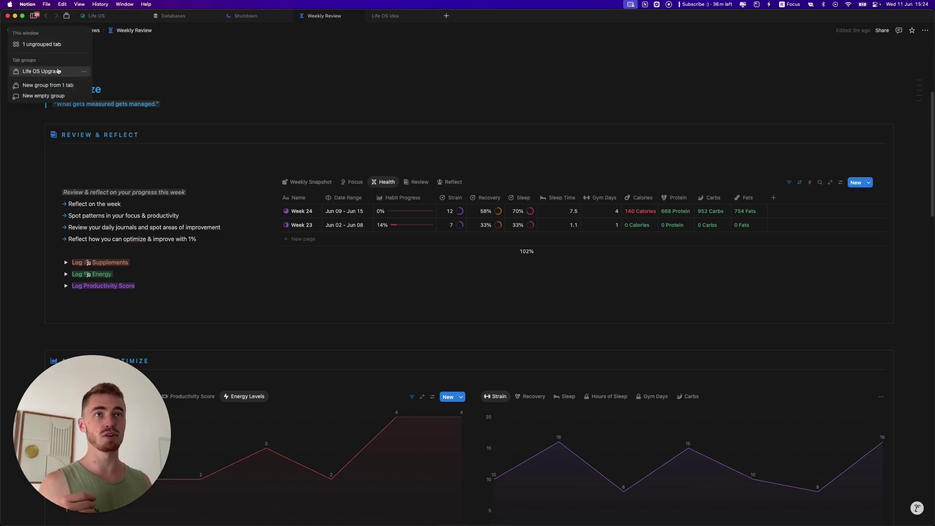
left_click(384, 60)
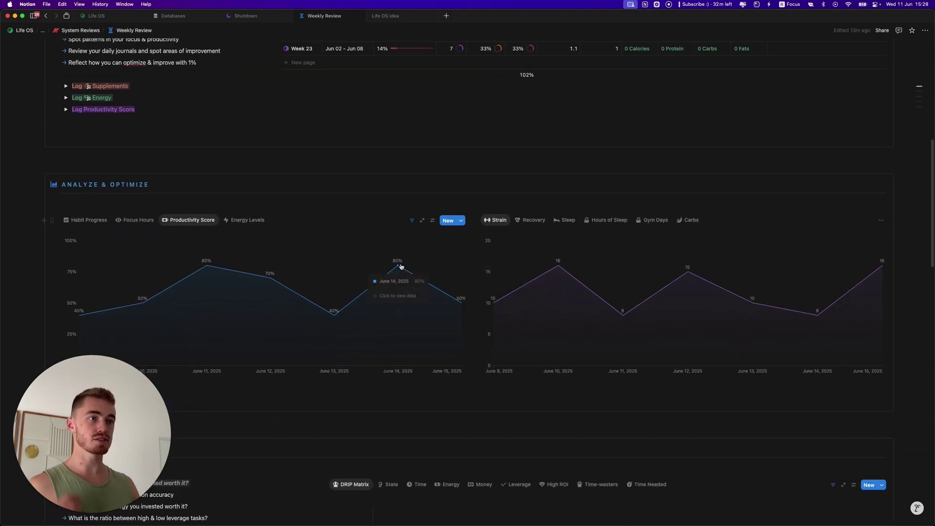
Step: View the data behind the June 14 Productivity Score point and the June 12 Strain point in Analyze & Optimize
left_click(401, 266)
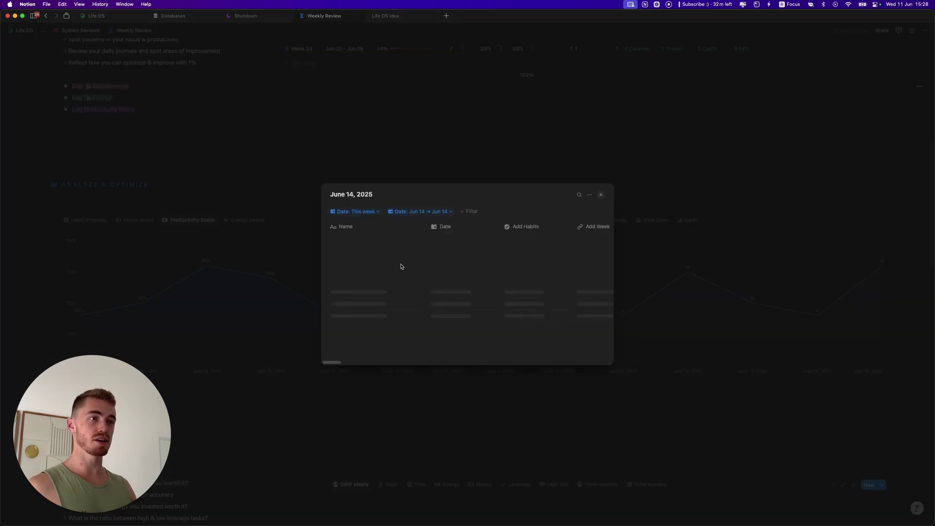
left_click(670, 258)
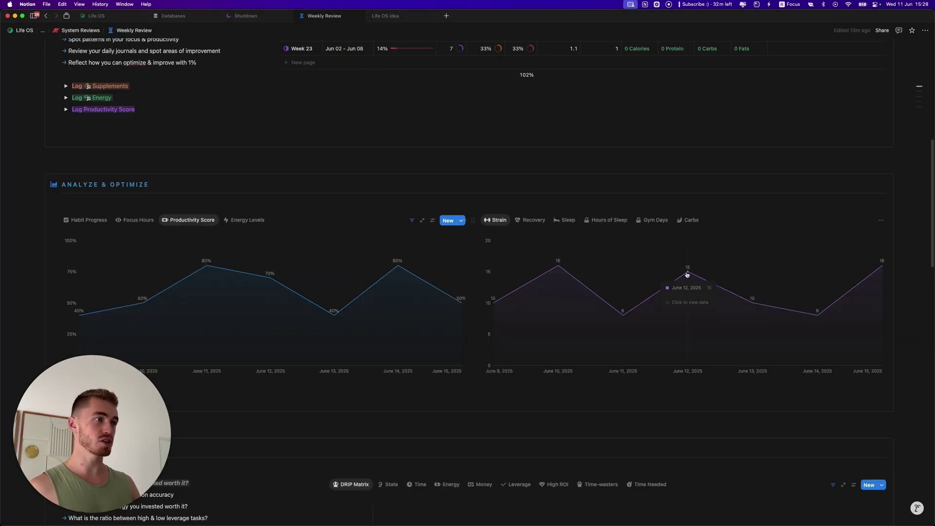
left_click(687, 274)
left_click(717, 243)
Step: Show the Time Needed chart in the Time & Energy Audit and inspect the tasks behind its Build segment
scroll(715, 243, "down", 5)
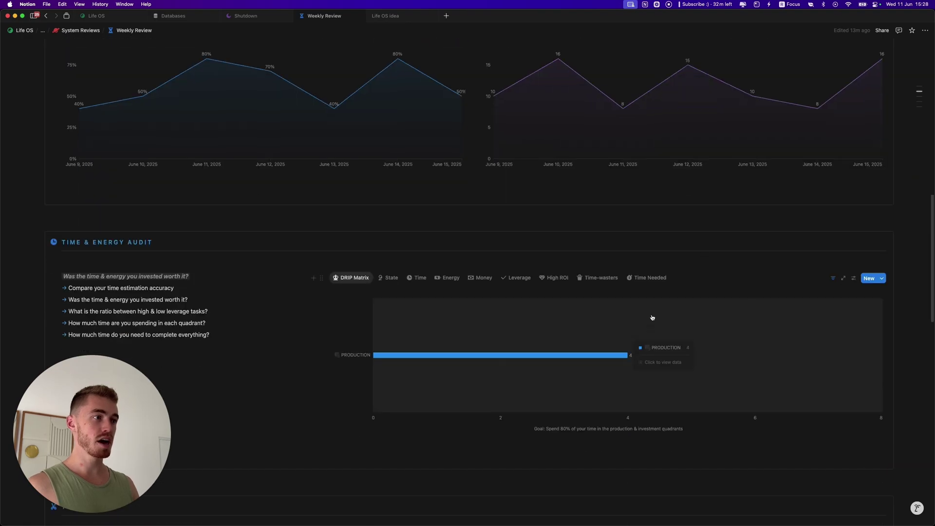
left_click(648, 277)
left_click(596, 328)
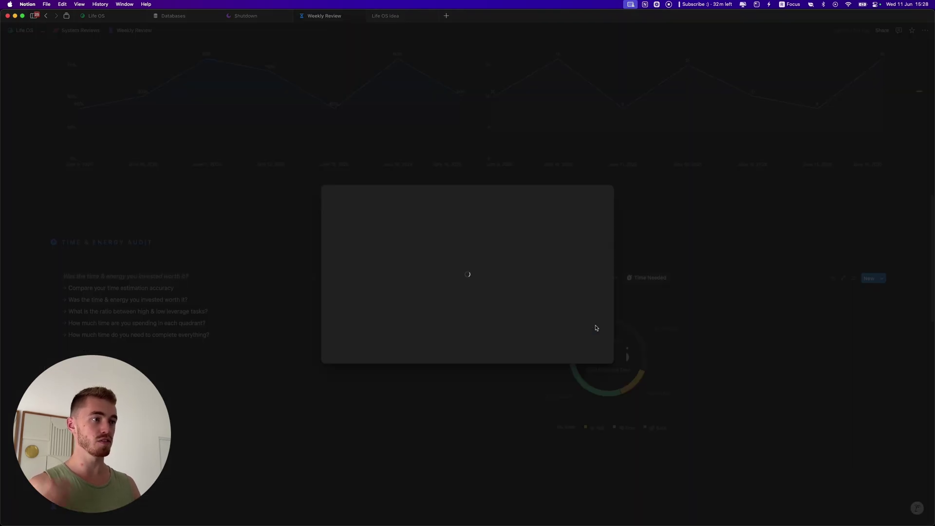
scroll(482, 261, "left", 3)
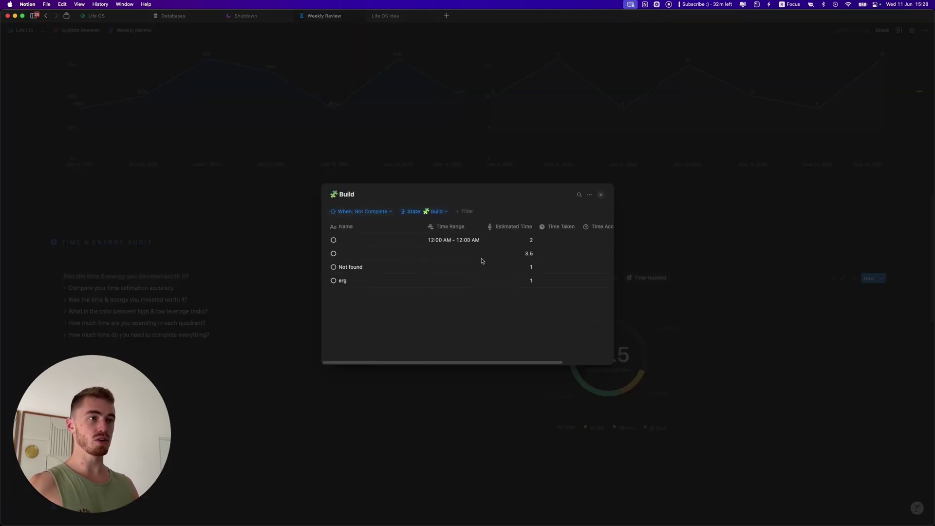
left_click(649, 280)
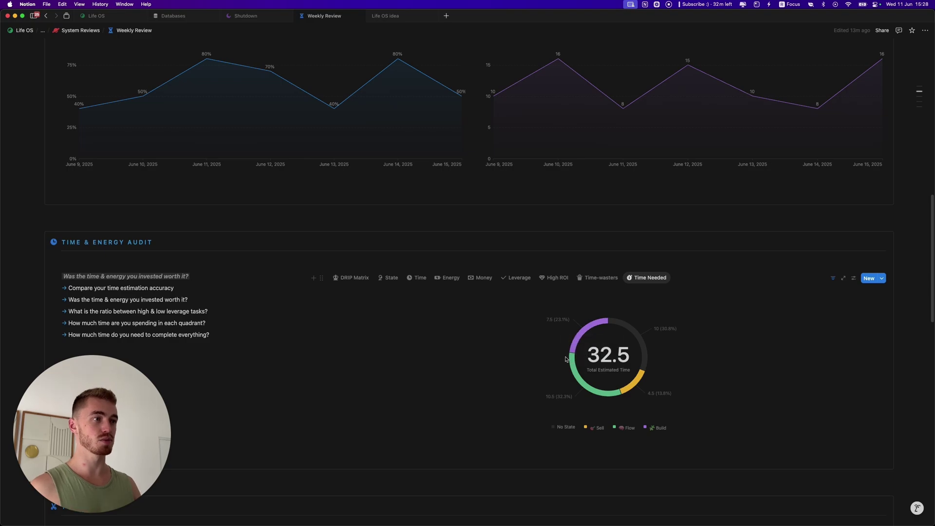
Step: Open the Meditate habit's layout customization and examine its page settings and the Completed and Content views
scroll(538, 338, "down", 15)
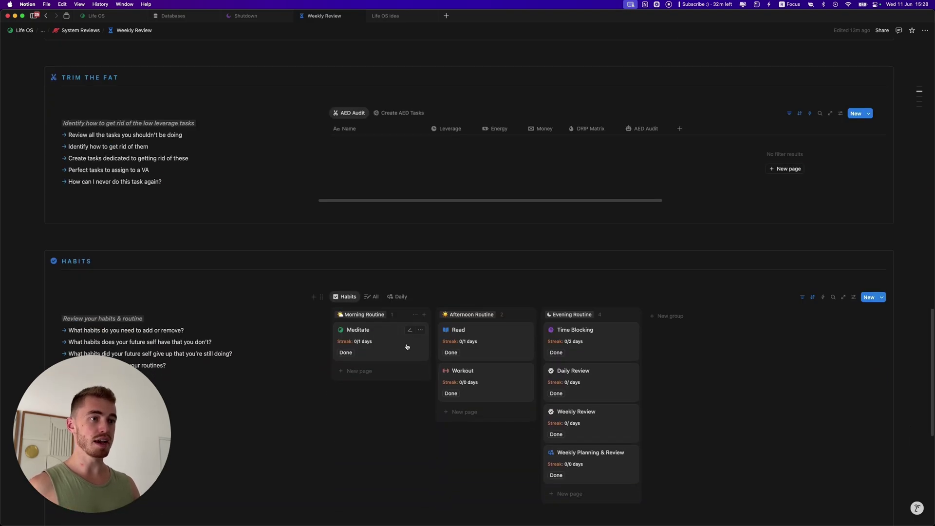
left_click(407, 346)
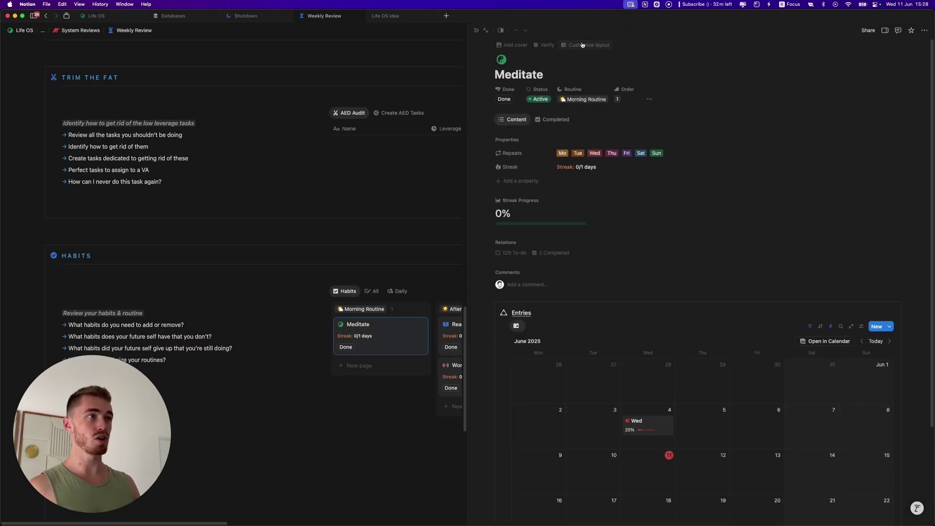
left_click(583, 45)
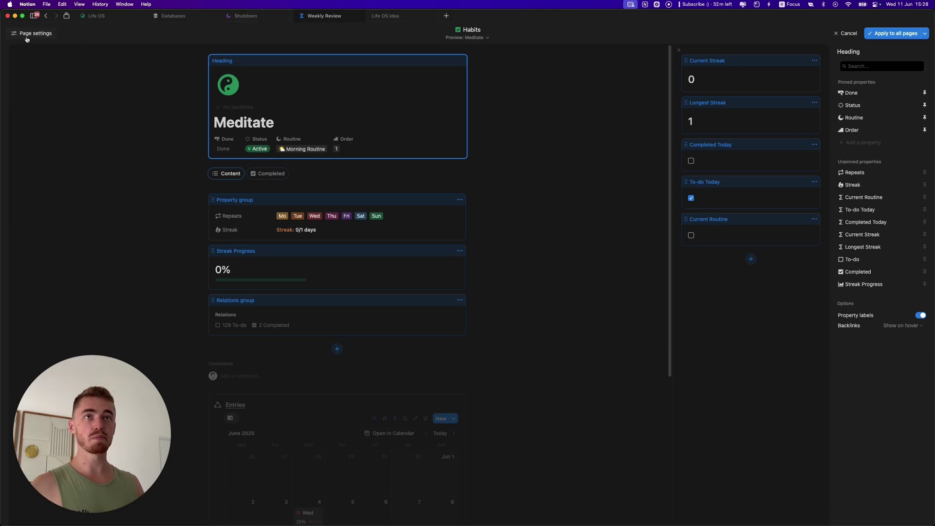
left_click(27, 34)
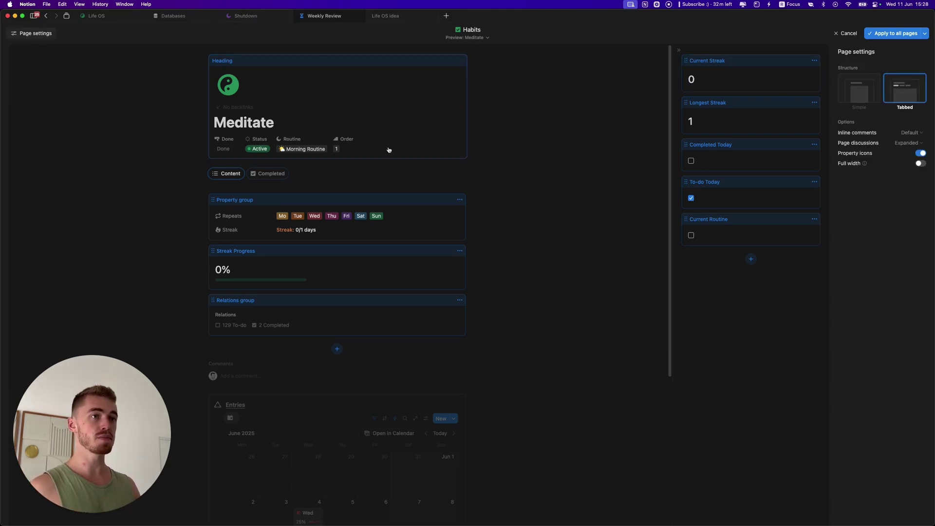
left_click(262, 173)
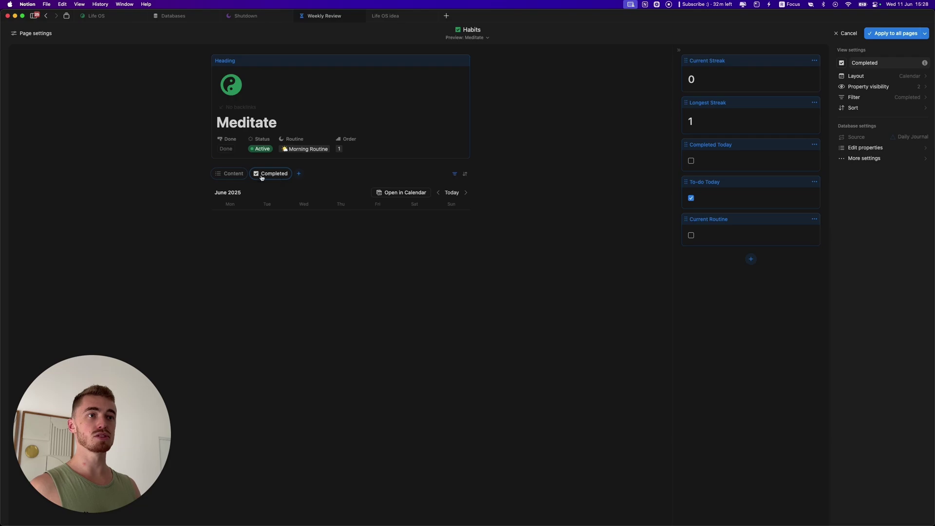
left_click(229, 177)
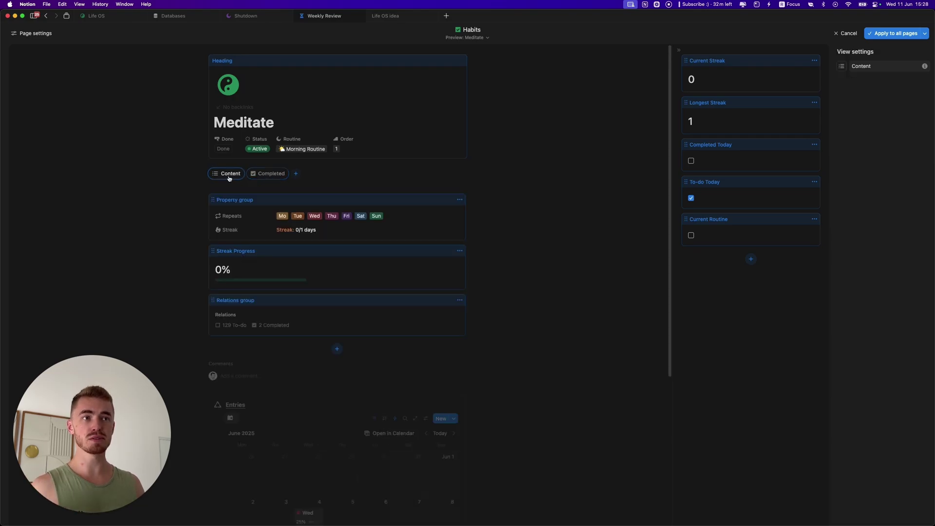
Step: Add a tab for the related To-do entries to the Habits page layout
left_click(271, 173)
left_click(298, 173)
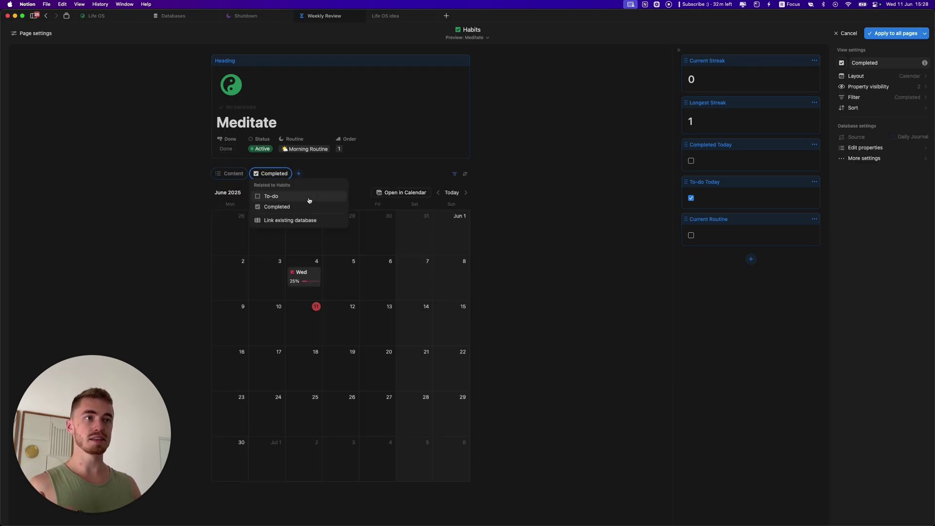
left_click(286, 175)
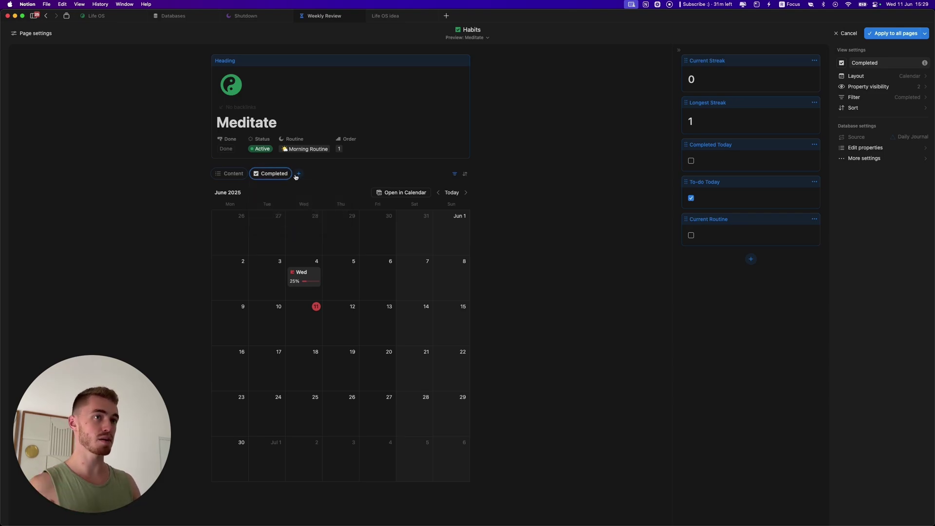
left_click(299, 175)
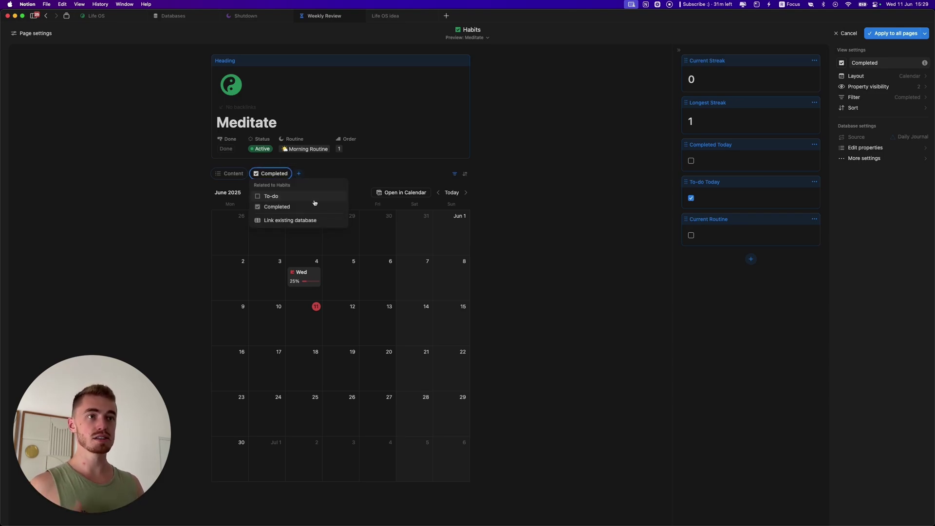
left_click(314, 202)
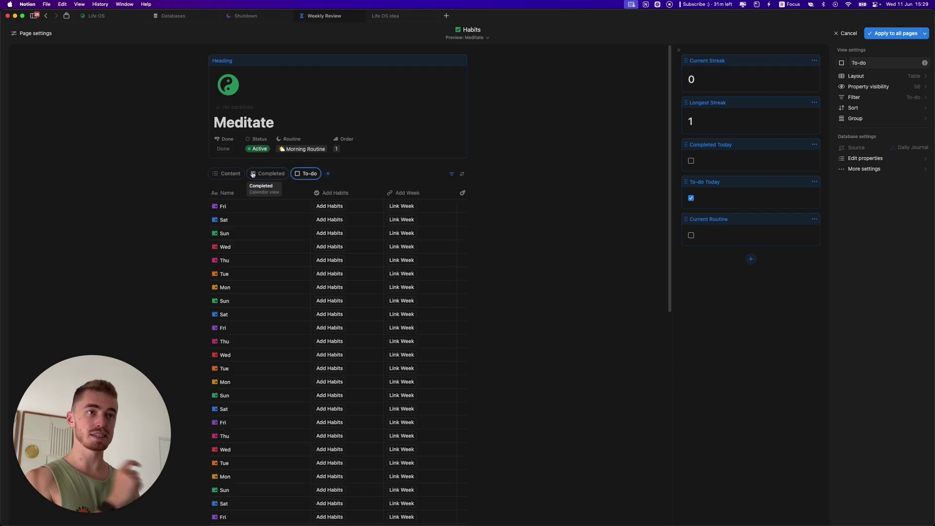
Step: Delete the To-do view from the Habits layout and discard all layout changes
left_click(310, 175)
left_click(320, 218)
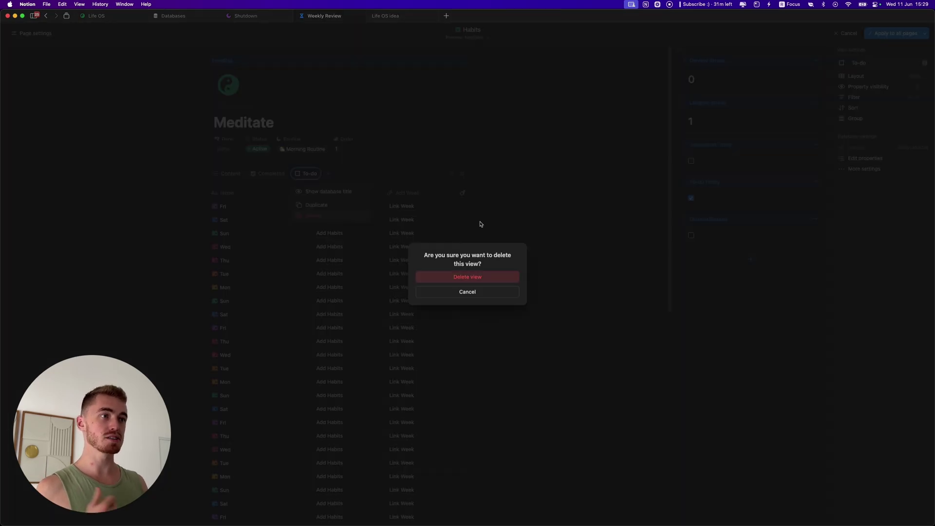
left_click(481, 276)
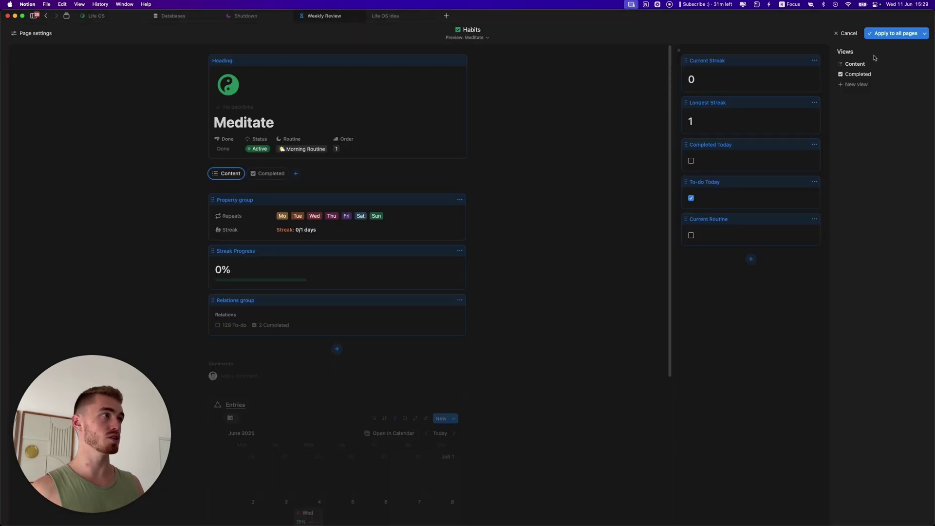
left_click(848, 33)
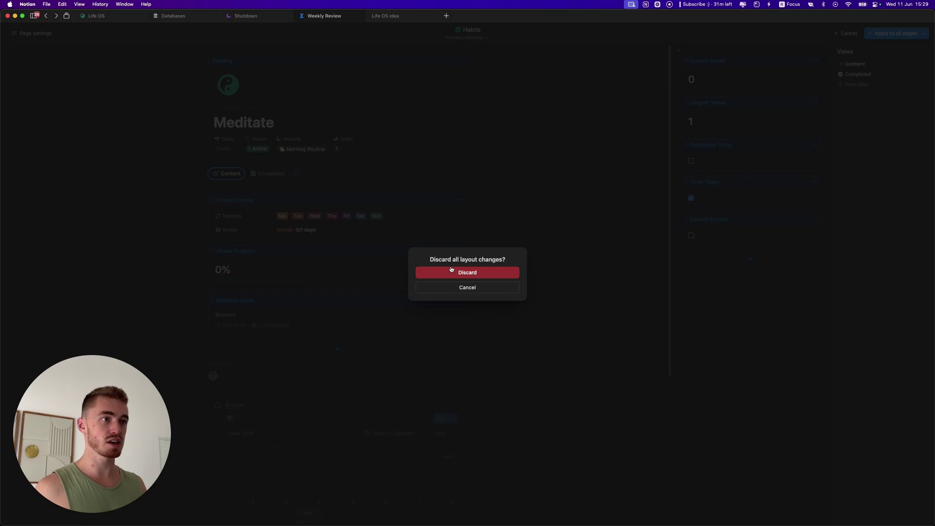
key("Return")
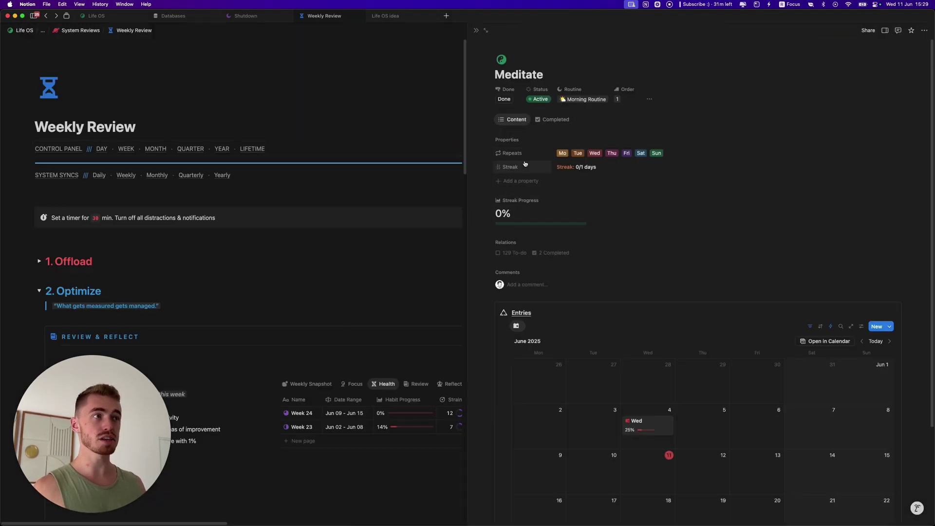
Step: View the Meditate habit's Completed calendar, then close the habit and return to the Weekly Review's Review & Reflect section
left_click(553, 120)
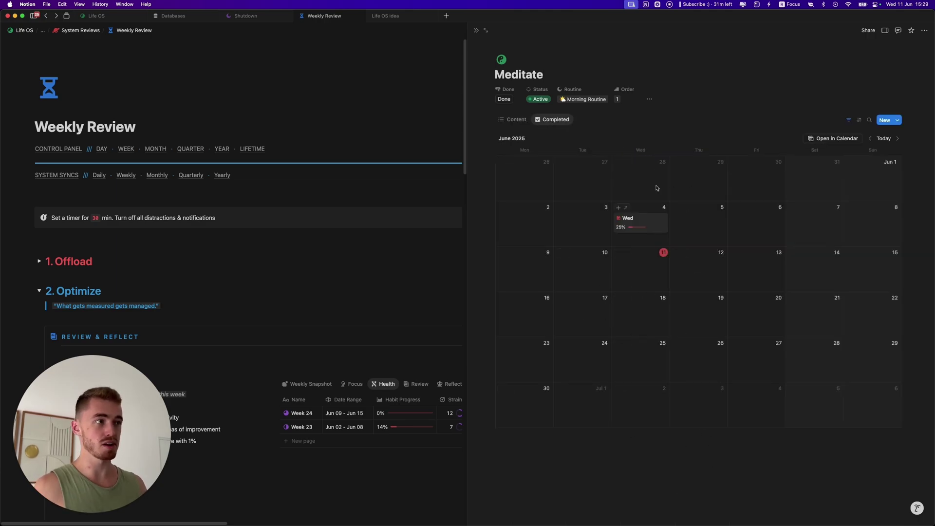
left_click(422, 194)
scroll(422, 194, "down", 5)
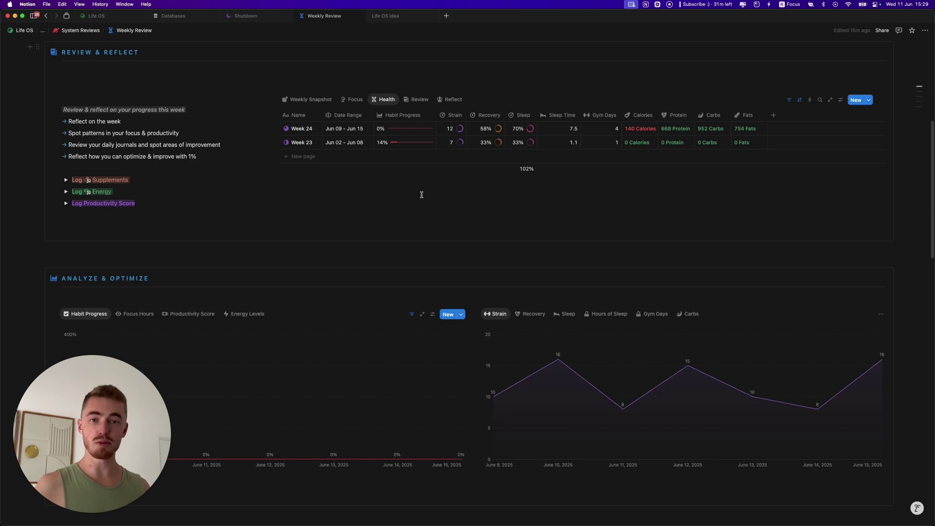
scroll(421, 194, "down", 5)
scroll(429, 231, "up", 5)
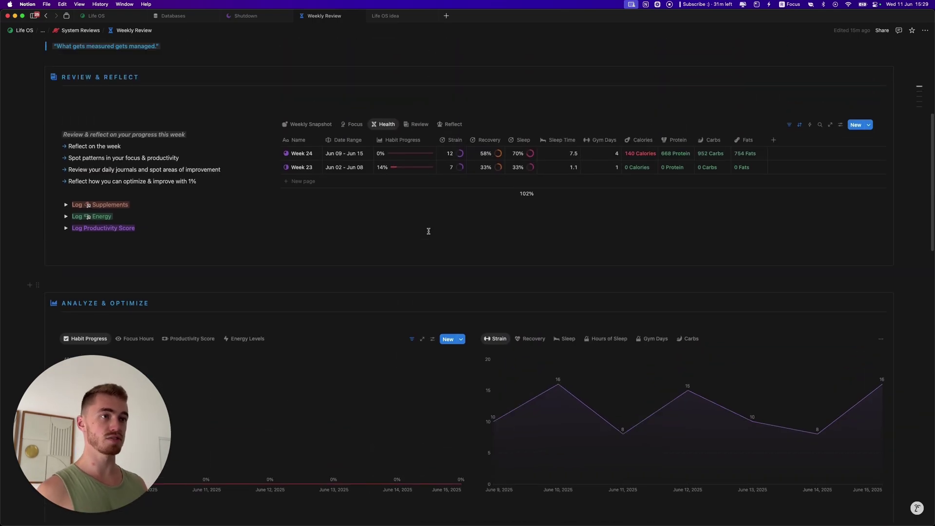